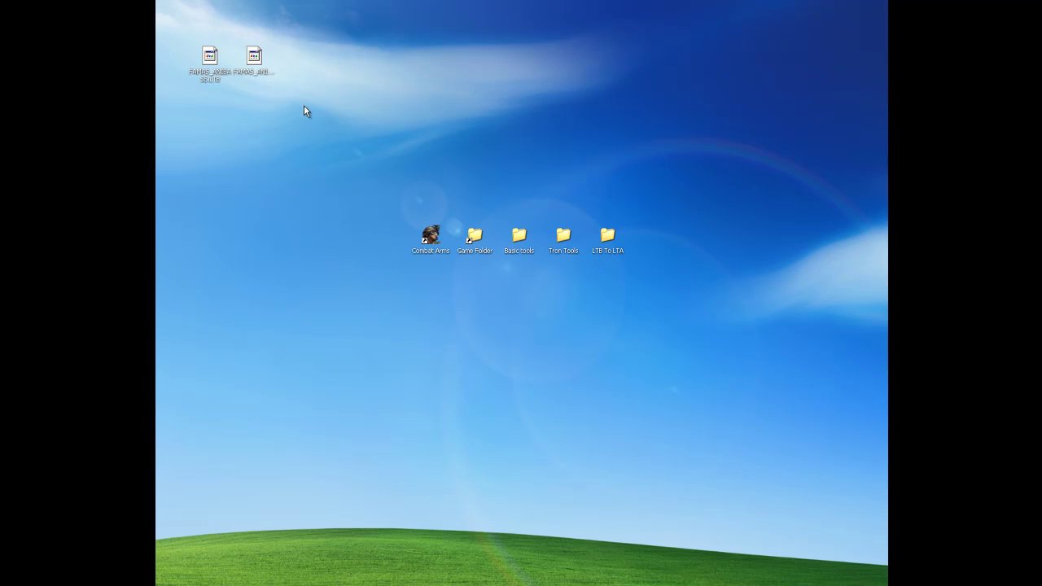
Step: Check the FAMAS_ANIBASE.LTB and FAMAS_ANIBASE.lta files on the desktop, then select the Game Folder shortcut
click(205, 55)
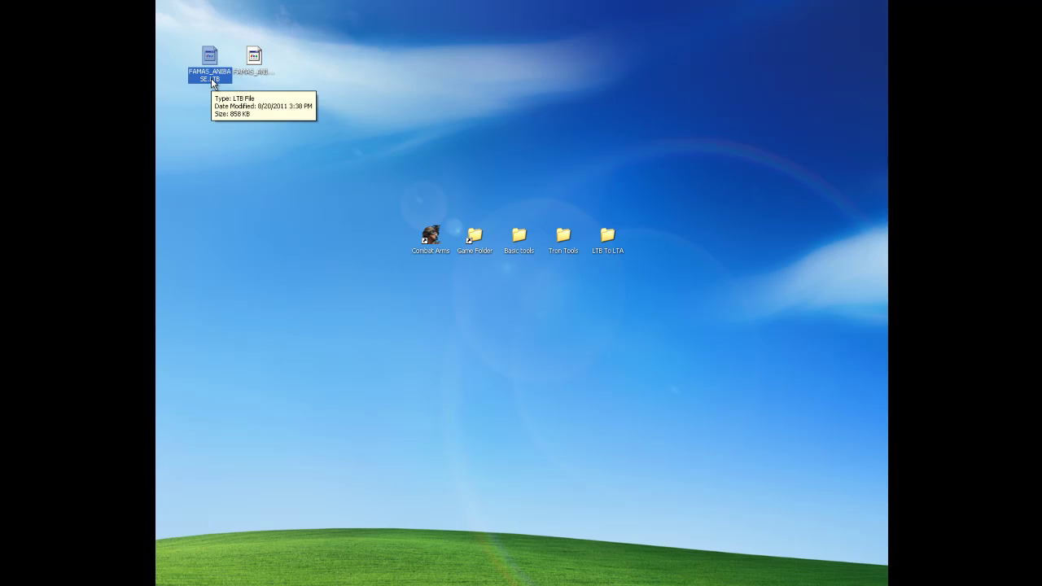
click(264, 71)
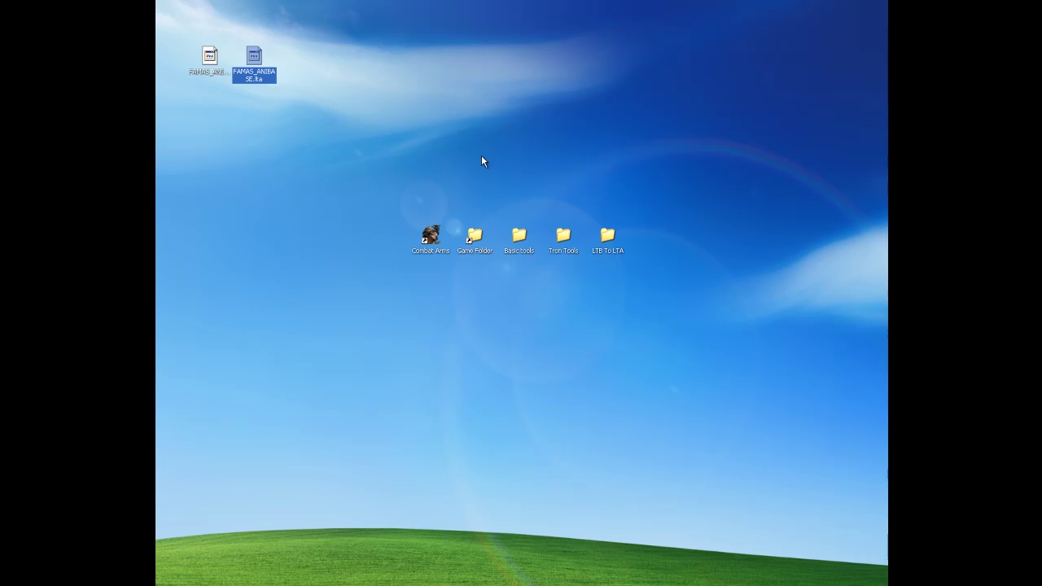
click(457, 128)
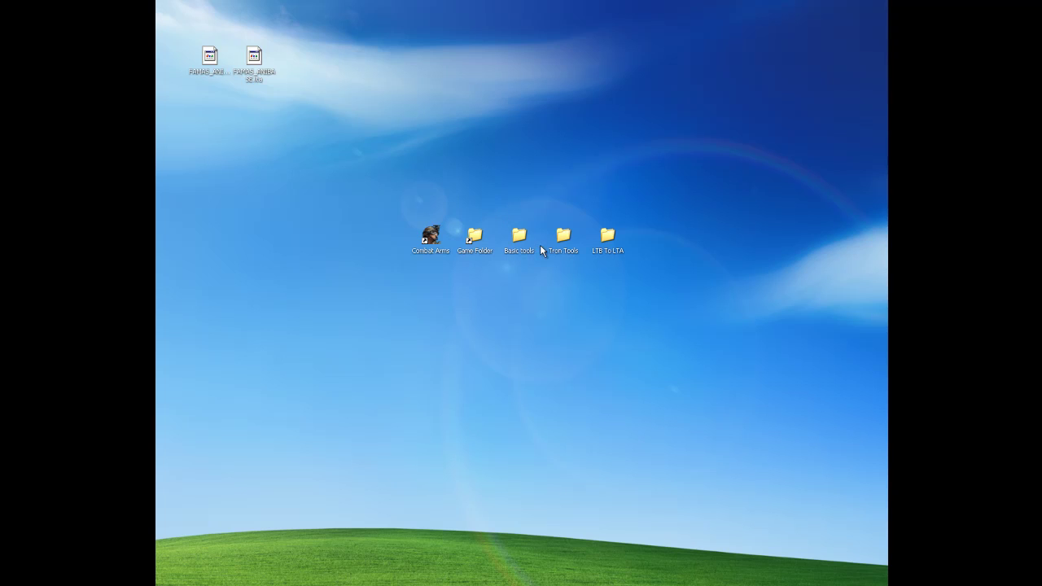
click(470, 243)
Step: Open the Game folder and drag TEXTURESCRIPTS.rez out onto the desktop
double_click(470, 243)
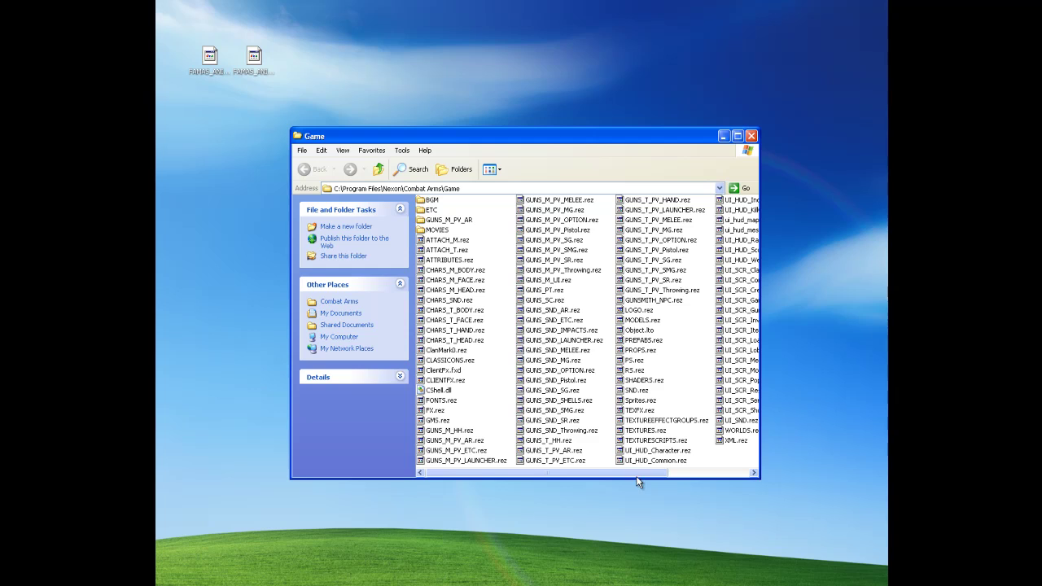
drag(632, 474, 713, 473)
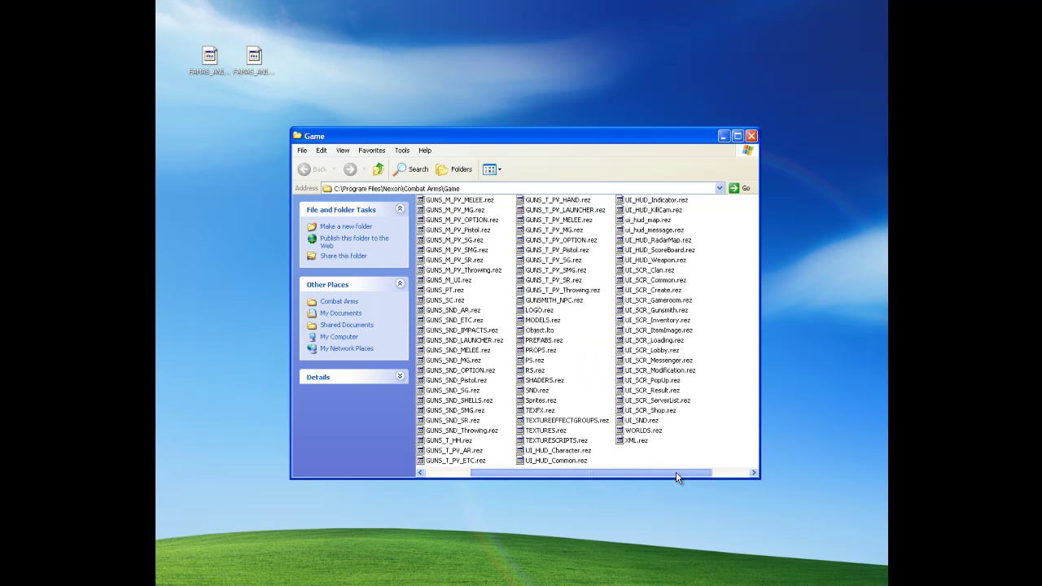
click(581, 445)
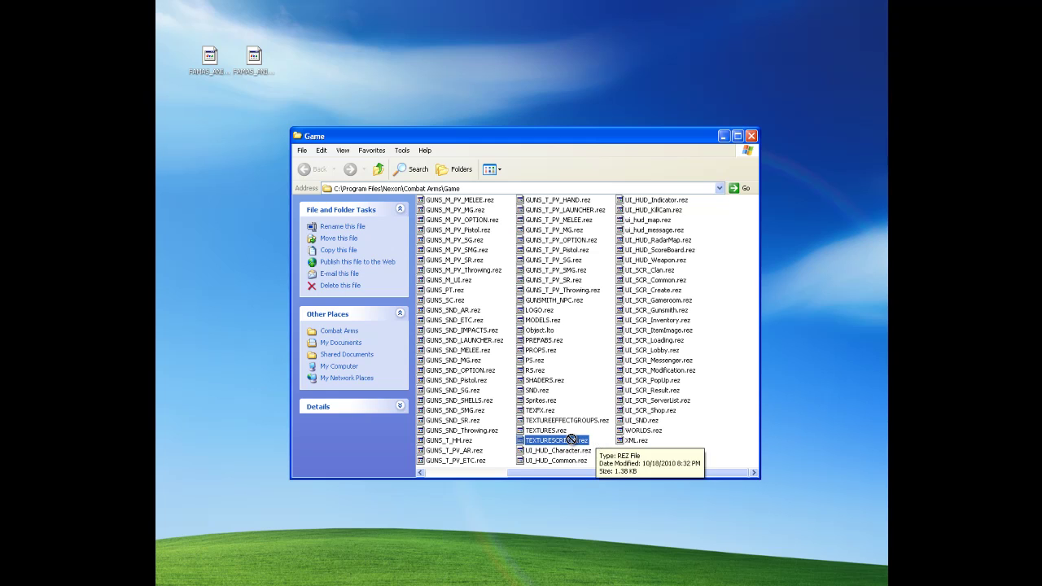
drag(581, 447, 796, 90)
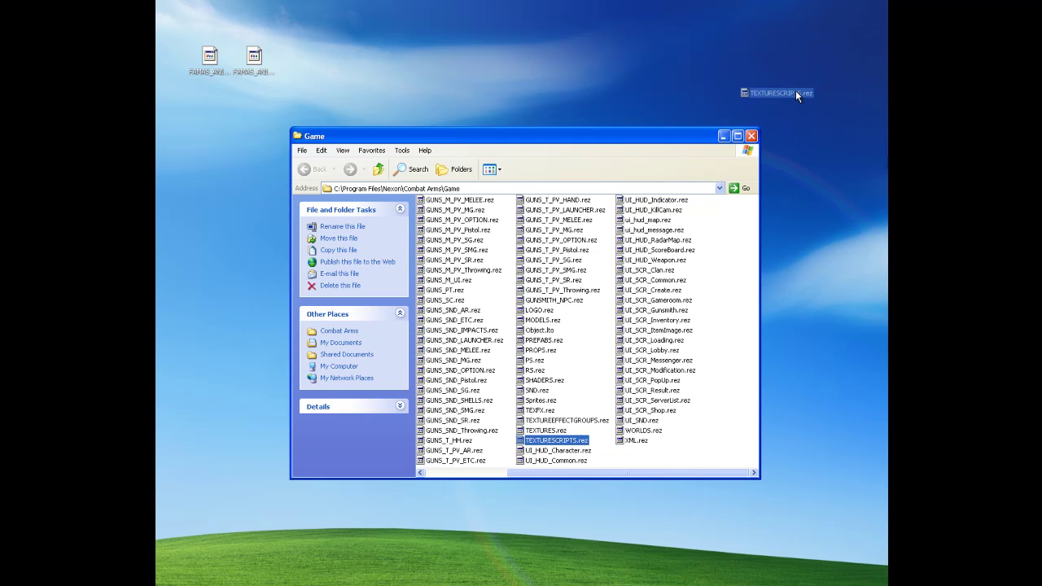
click(632, 452)
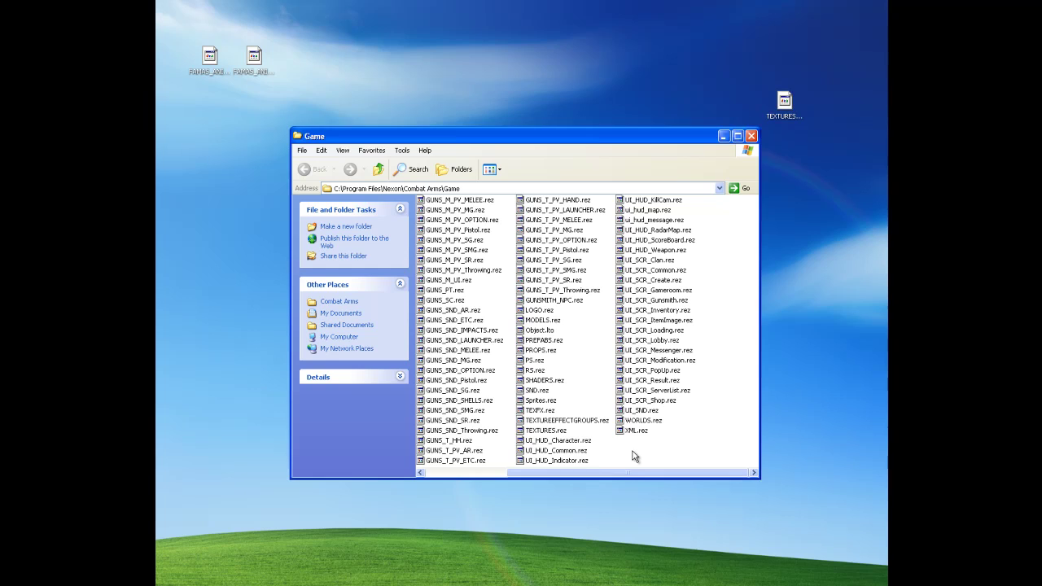
drag(623, 473, 500, 473)
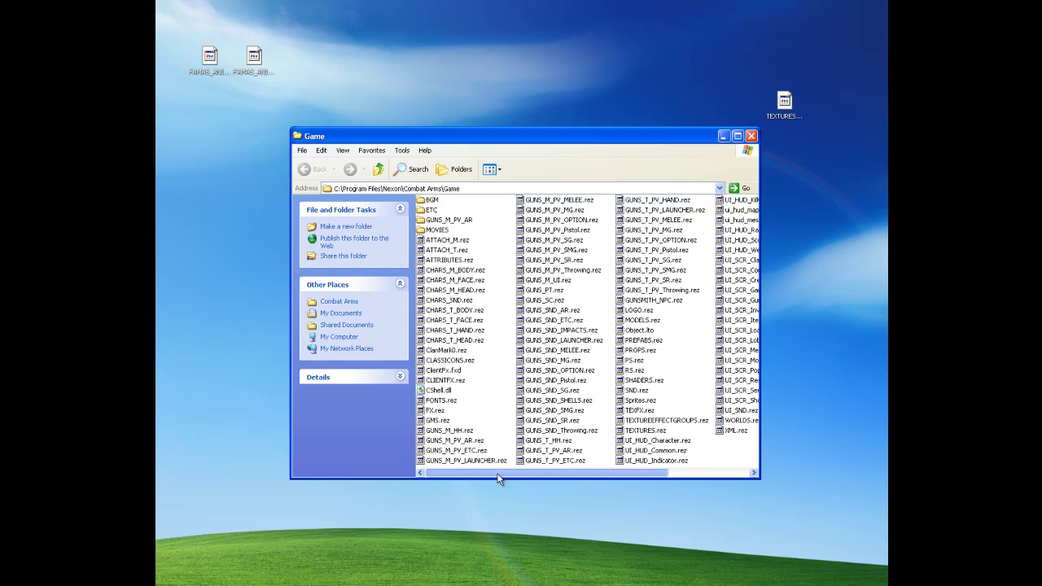
Step: Create a new folder named TEXTURESCRIPTS.rez in the Game folder
right_click(503, 228)
mouse_move(586, 335)
click(642, 336)
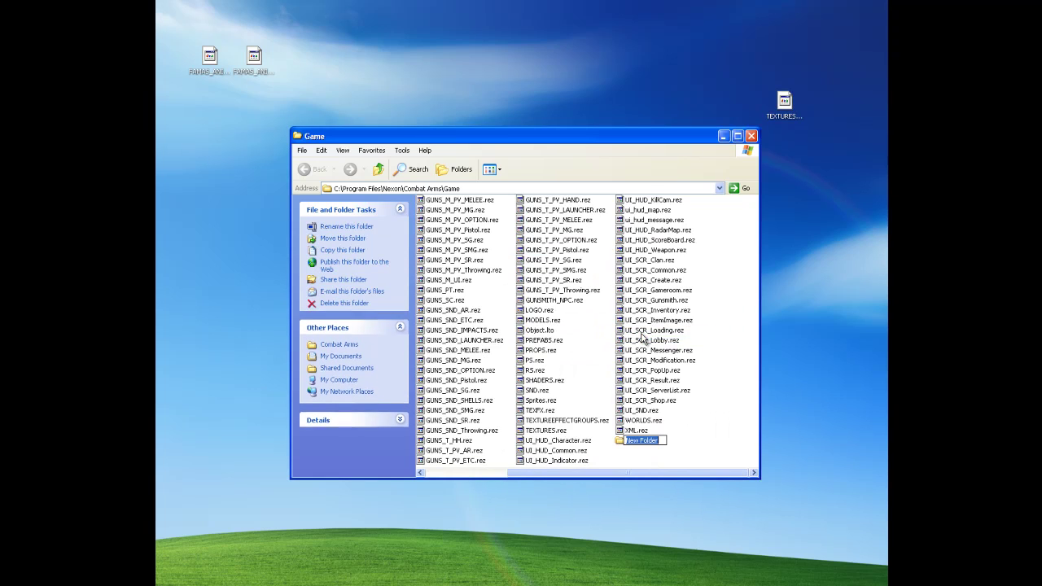
text(TE)
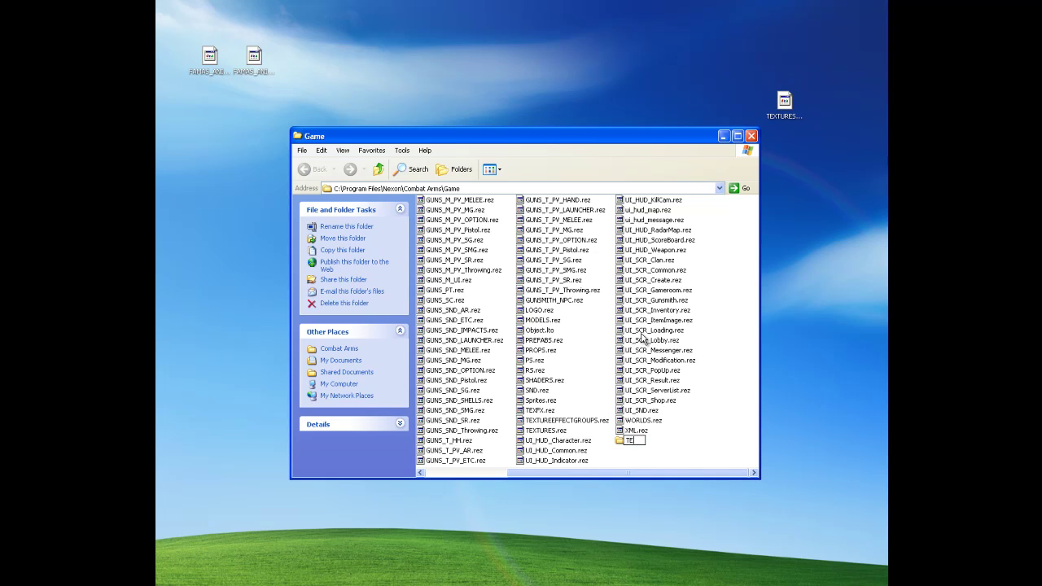
text(XTURESCRIPTS.rez)
key(Return)
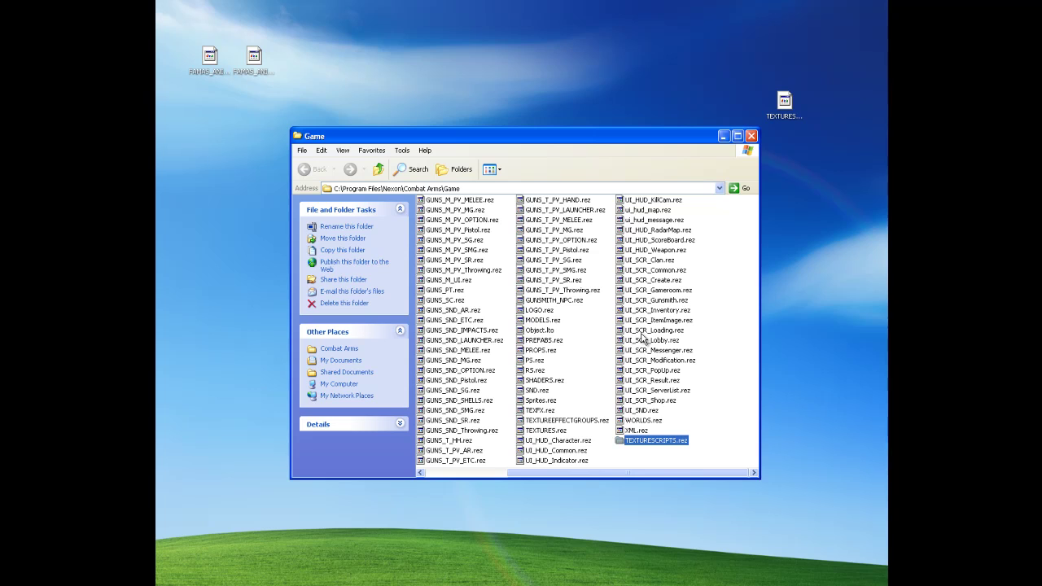
Step: Refresh the Game folder and move GUNS_M_PV_AR into the TEXTURESCRIPTS.rez folder
right_click(640, 460)
click(651, 487)
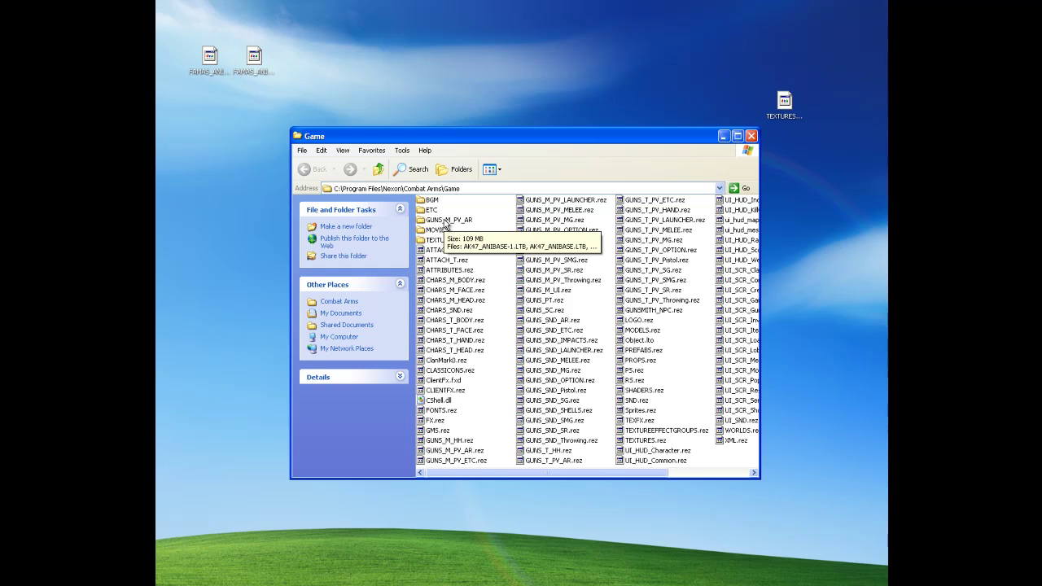
drag(447, 225, 461, 242)
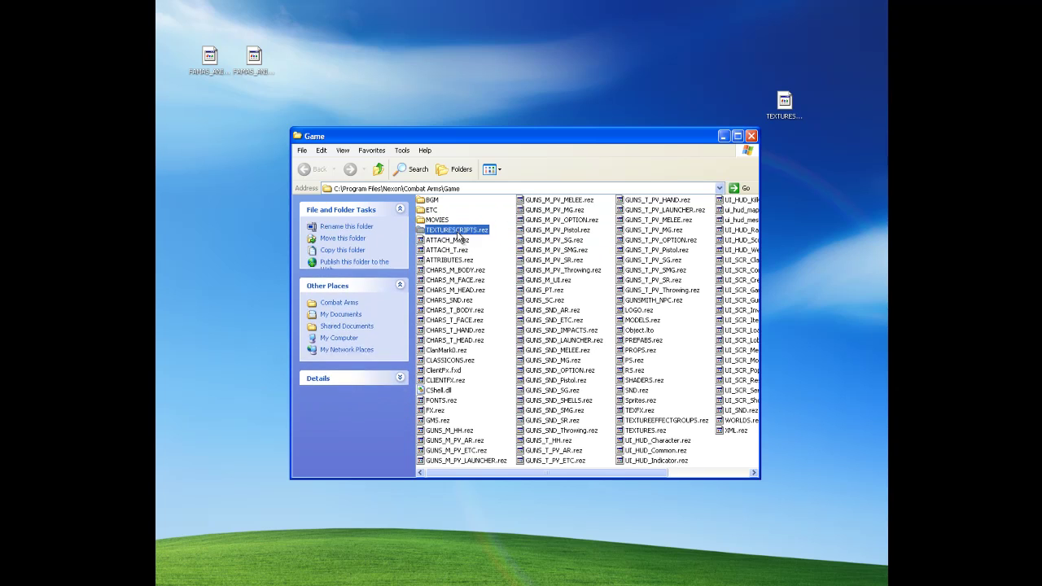
Step: Open TEXTURESCRIPTS.rez\GUNS_M_PV_AR and delete all of its LTB files
double_click(458, 231)
double_click(458, 221)
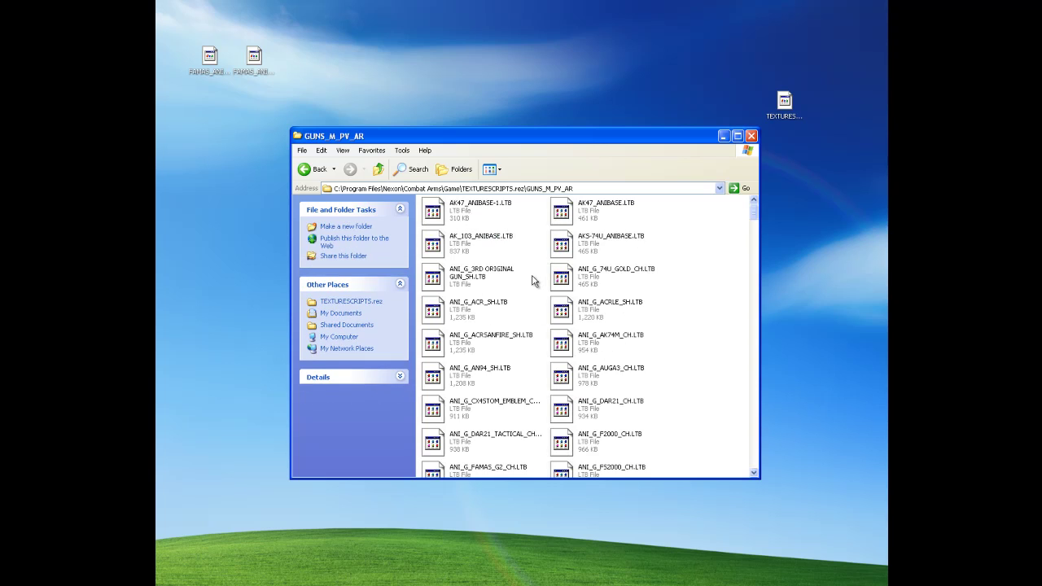
key(super)
click(754, 263)
key(ctrl+a)
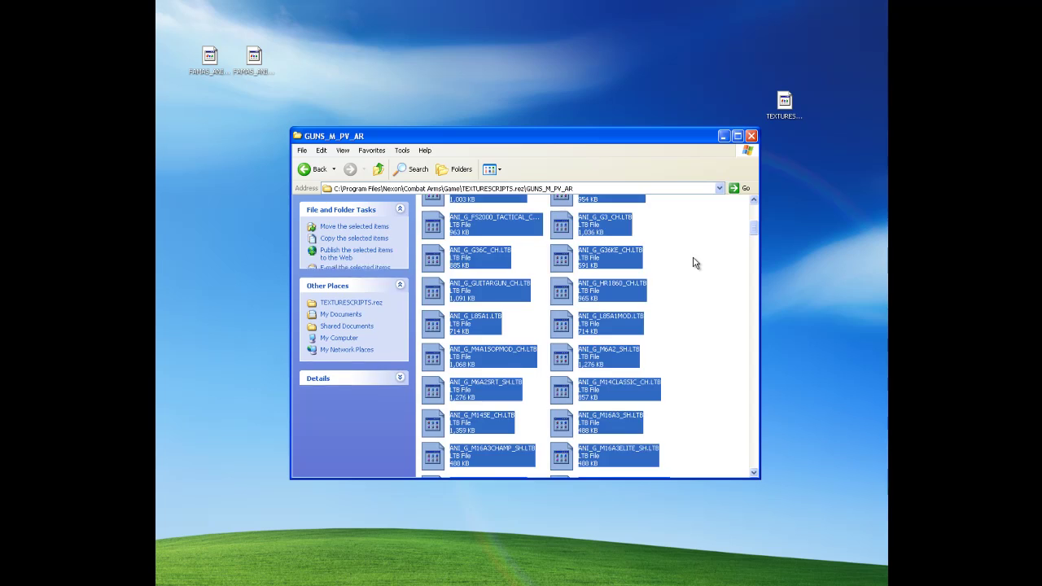
key(Delete)
key(Return)
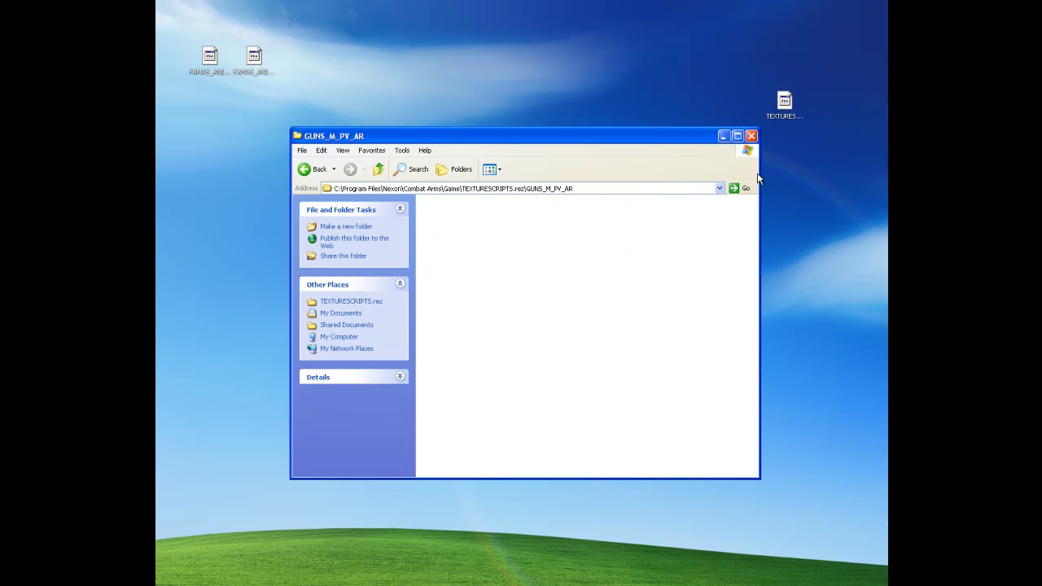
Step: Close the GUNS_M_PV_AR window and launch ModelEdit from the Tron Tools folder
click(753, 135)
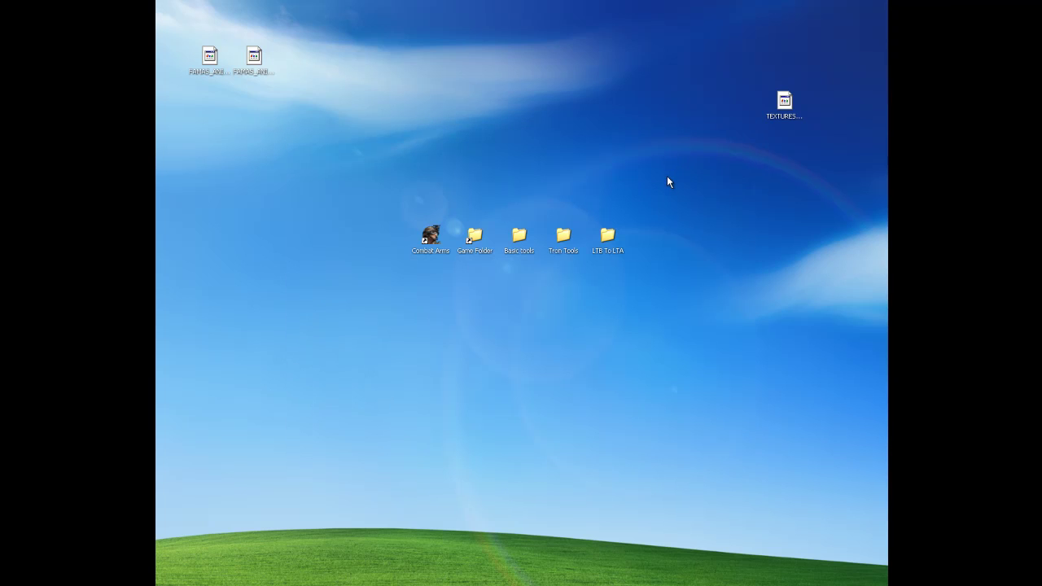
double_click(564, 238)
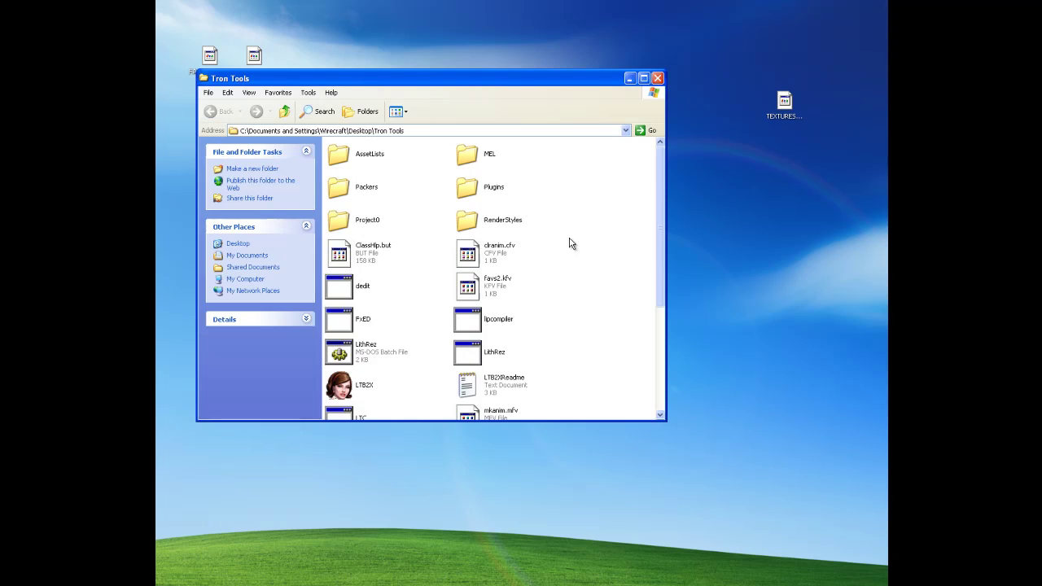
scroll(597, 277, down, 3)
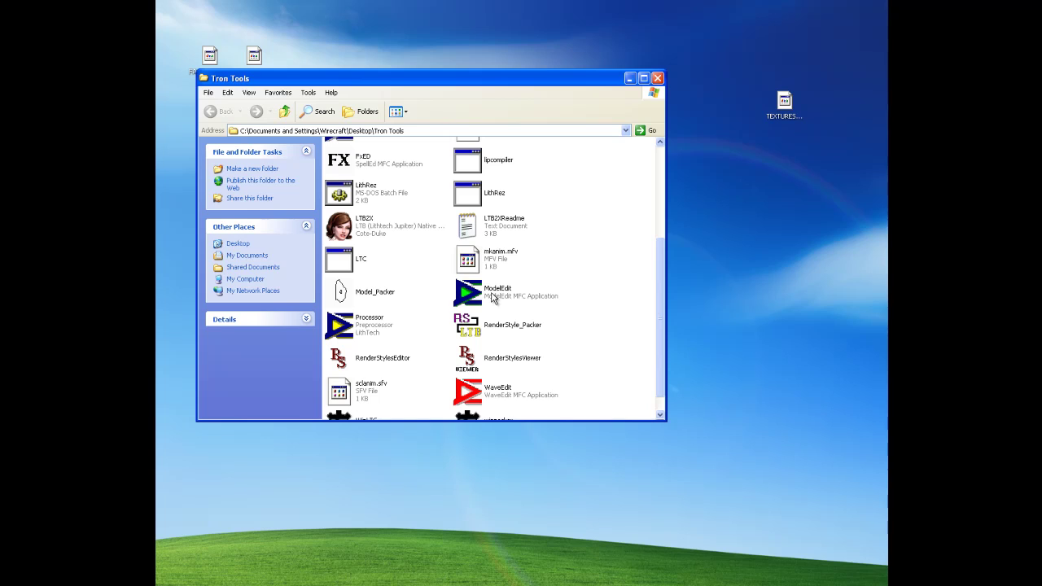
click(495, 296)
double_click(496, 295)
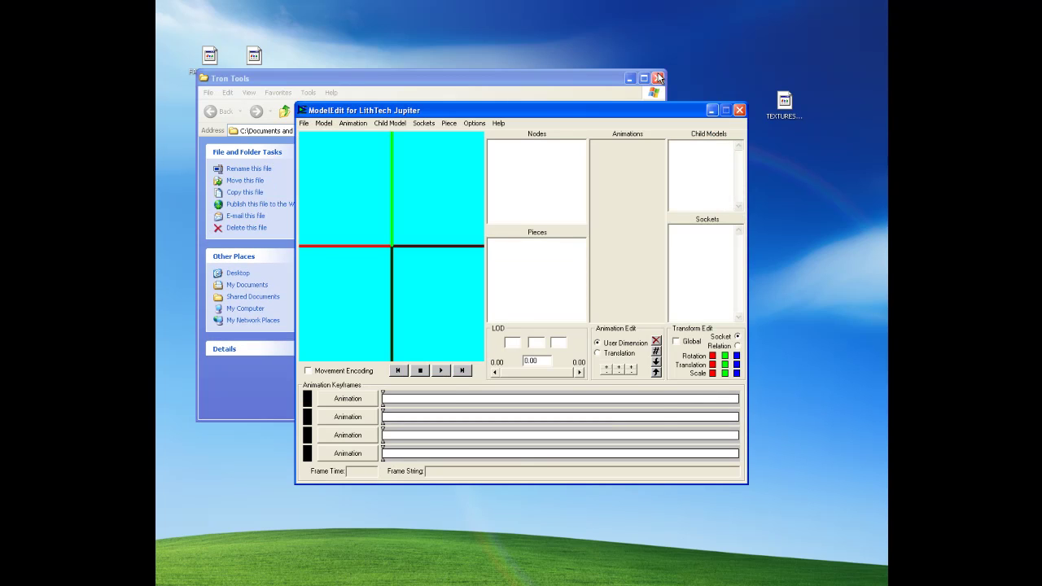
click(658, 78)
Step: Open FAMAS_ANIBASE.lta from the Desktop in ModelEdit
click(304, 123)
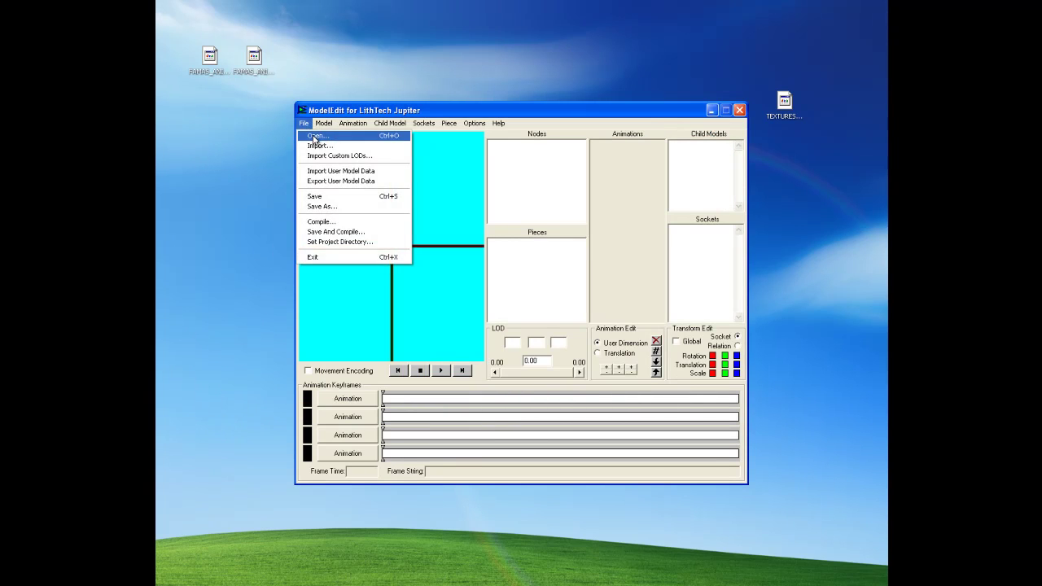
click(335, 135)
click(553, 239)
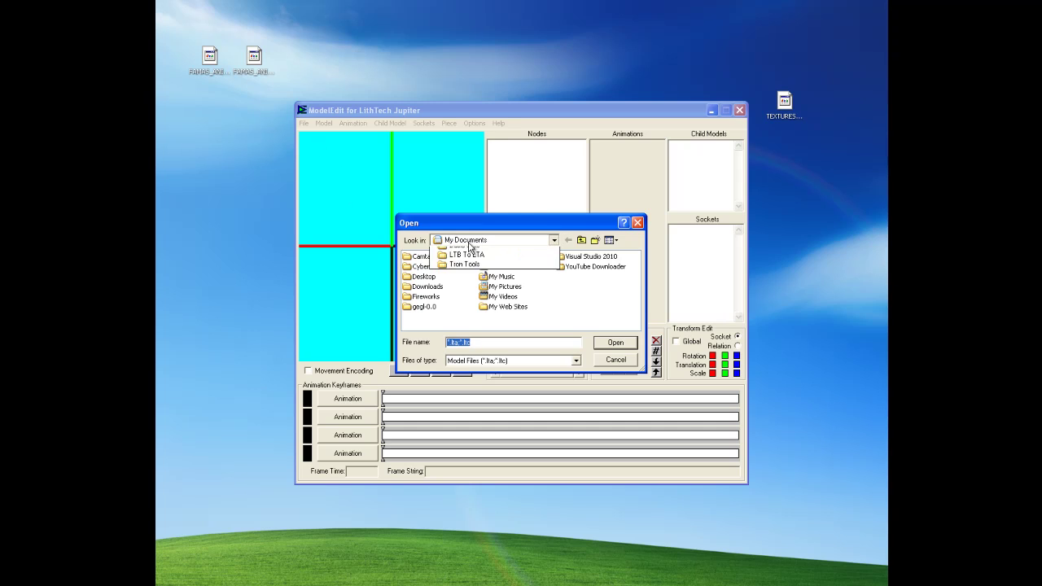
click(471, 249)
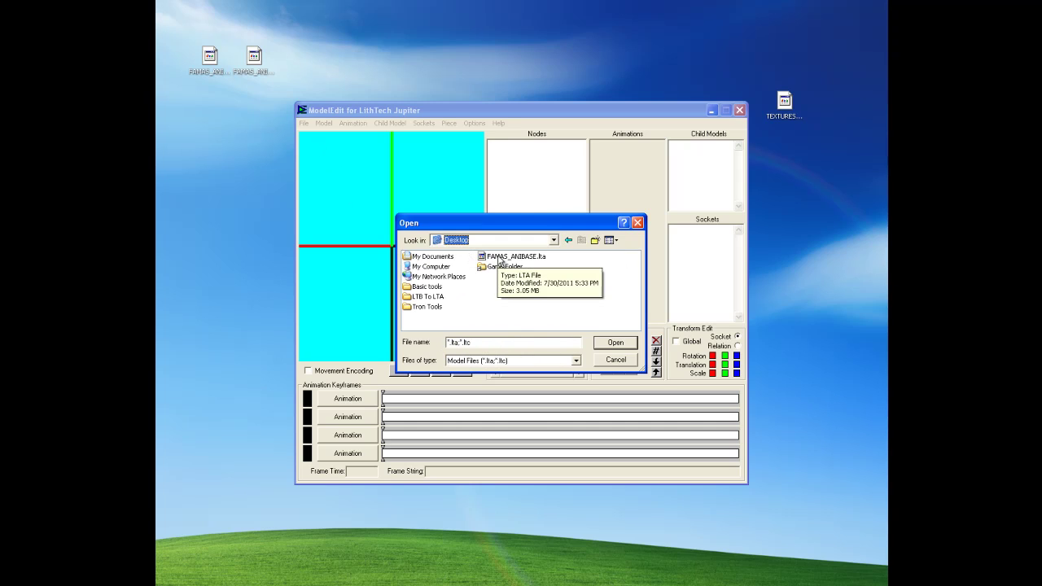
click(500, 259)
click(616, 343)
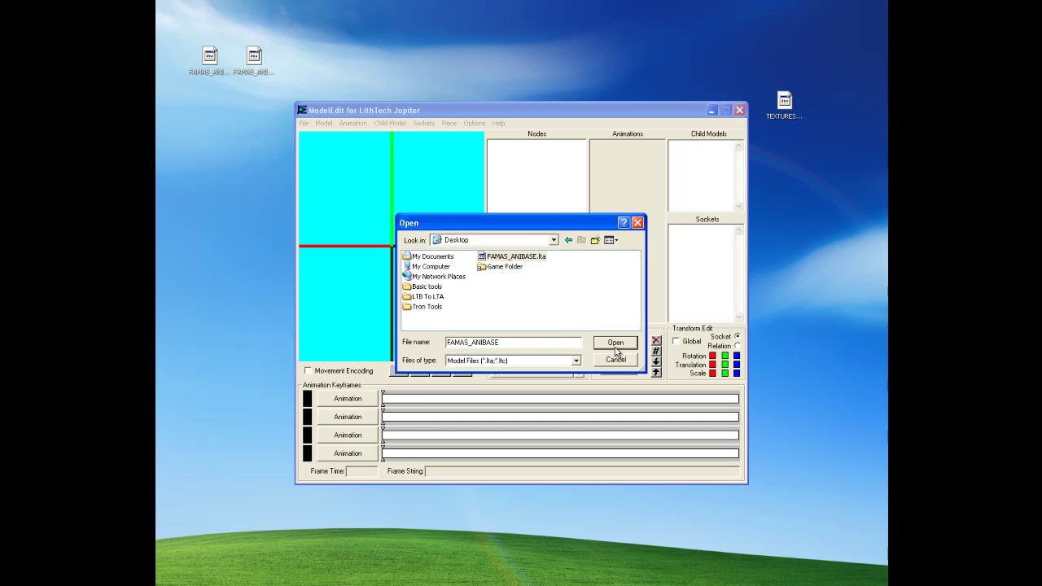
Step: Dismiss the loading log, inspect the gun, and set the reload animation's new time to 1
click(600, 388)
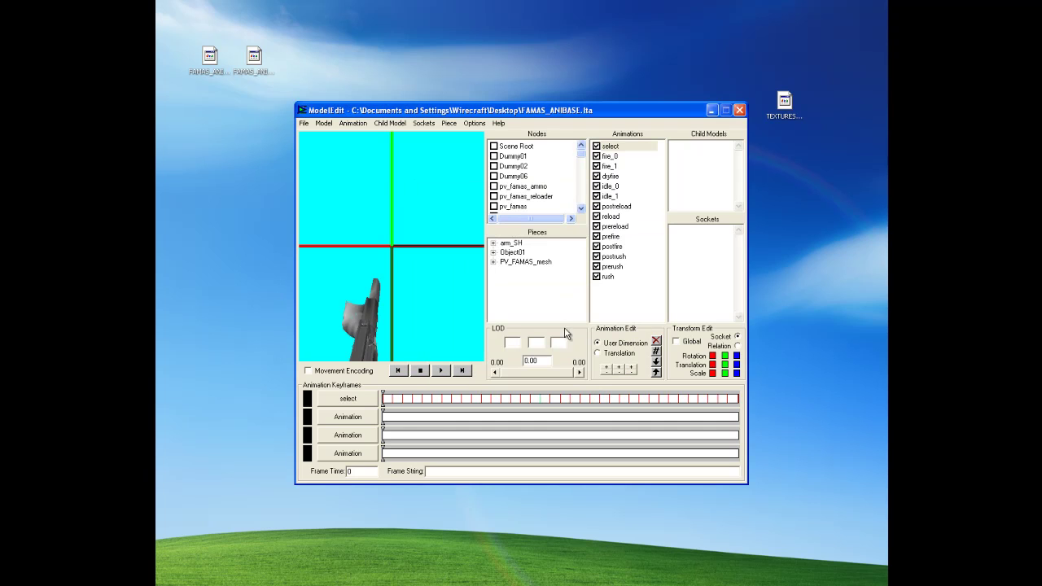
drag(464, 315, 388, 318)
mouse_move(391, 275)
mouse_down()
mouse_move(456, 247)
mouse_move(404, 275)
mouse_up()
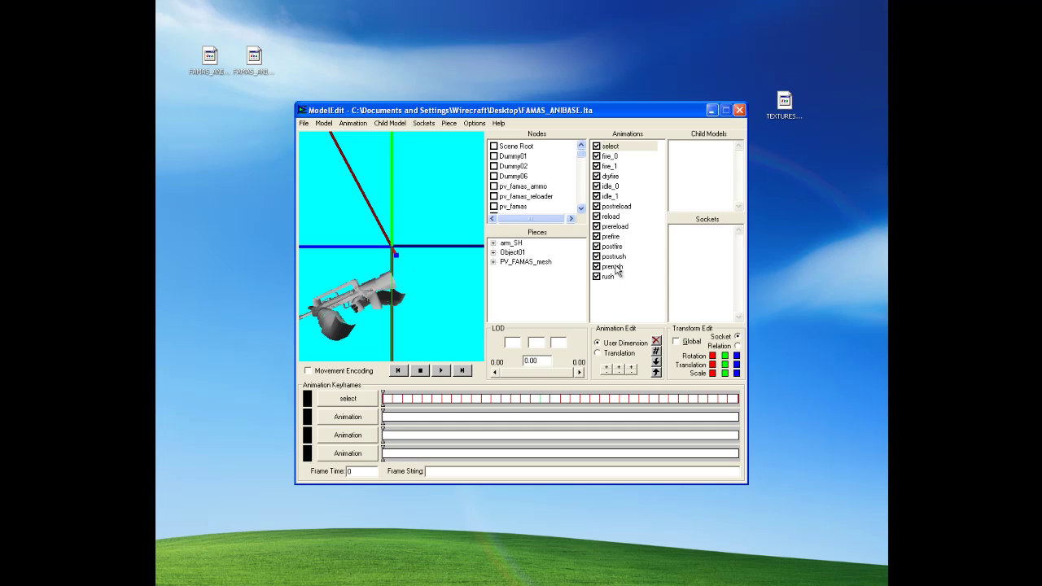
click(616, 218)
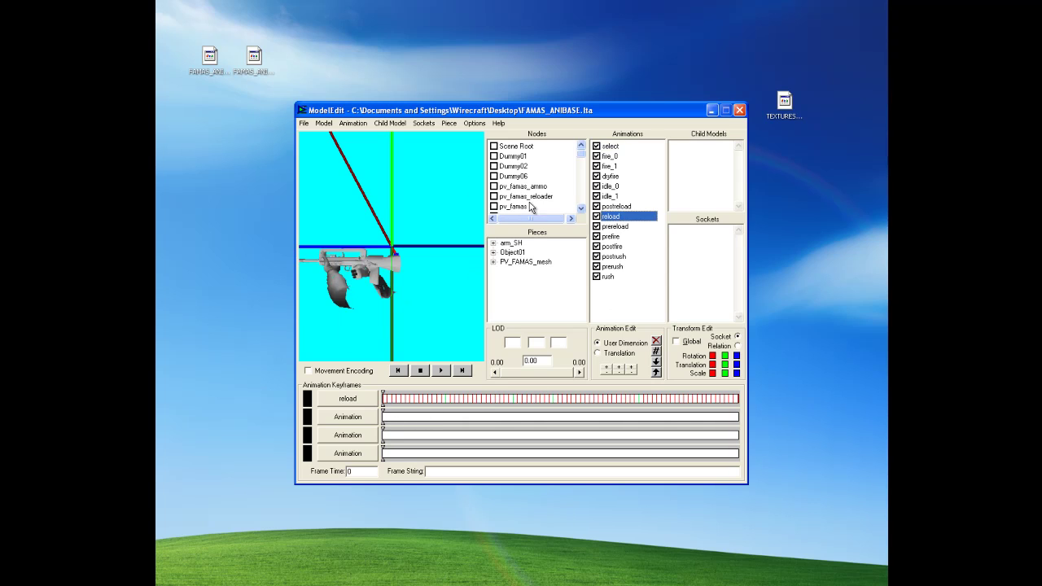
click(353, 123)
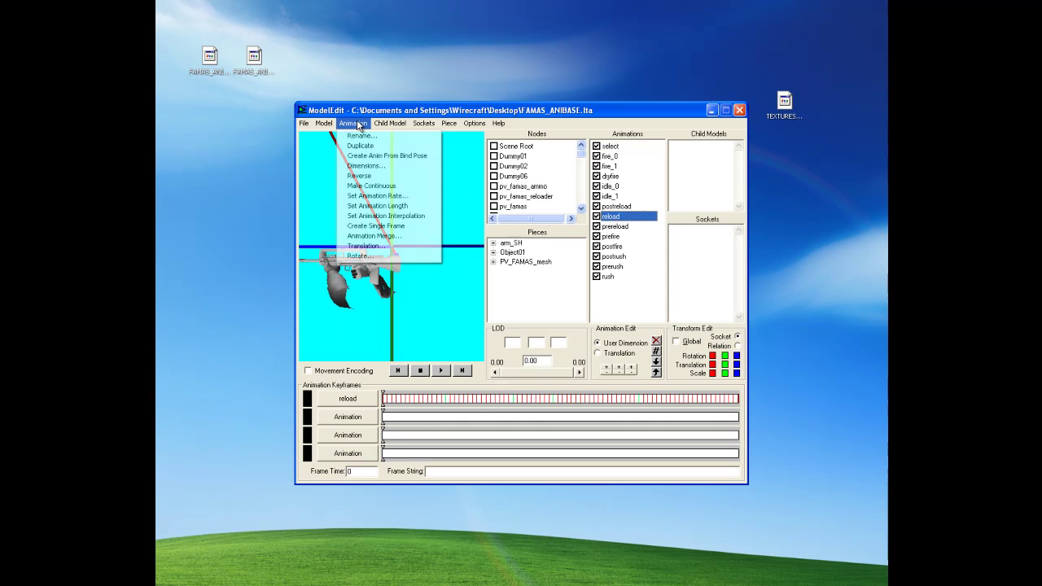
click(400, 210)
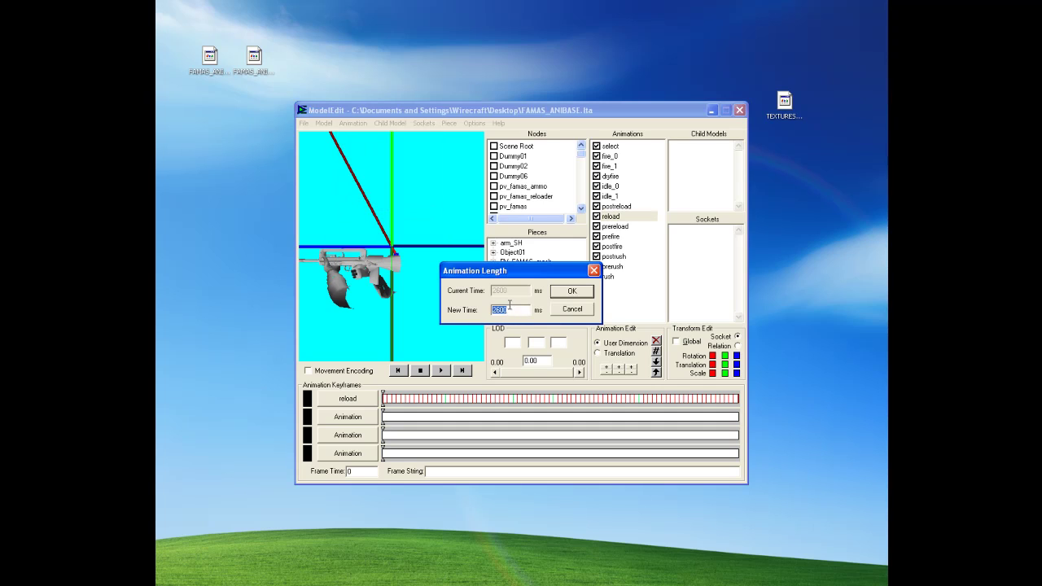
text(1)
click(556, 296)
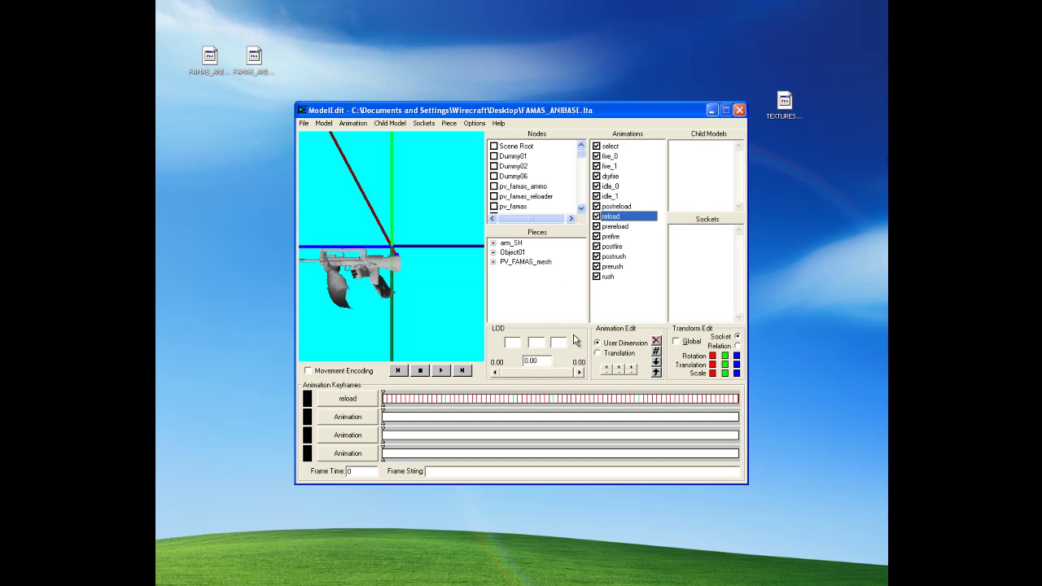
Step: Preview the reload pose, then reselect reload and reapply its shorter animation length
drag(443, 402, 468, 402)
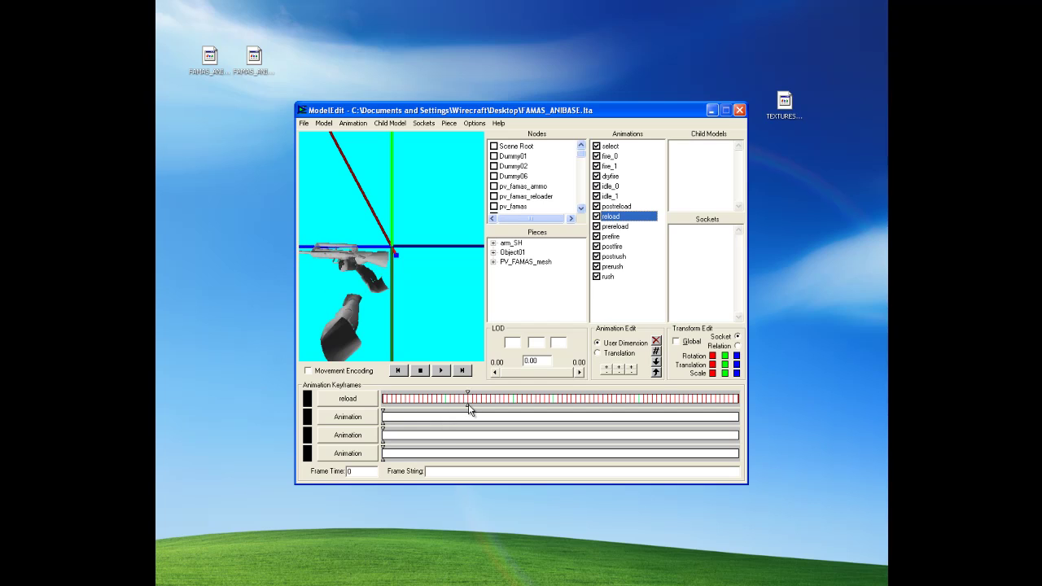
click(618, 217)
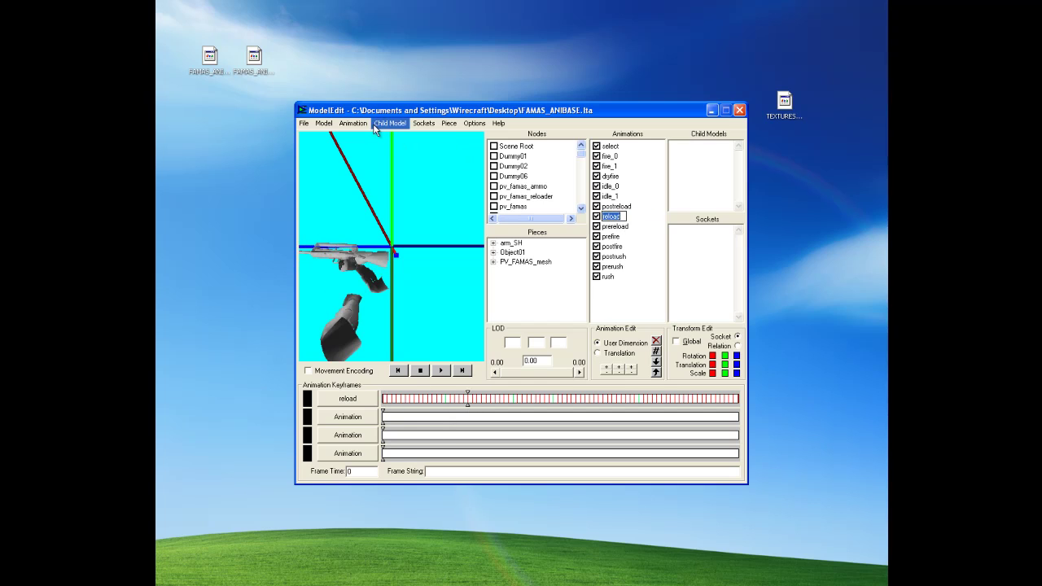
click(613, 259)
click(612, 206)
click(612, 217)
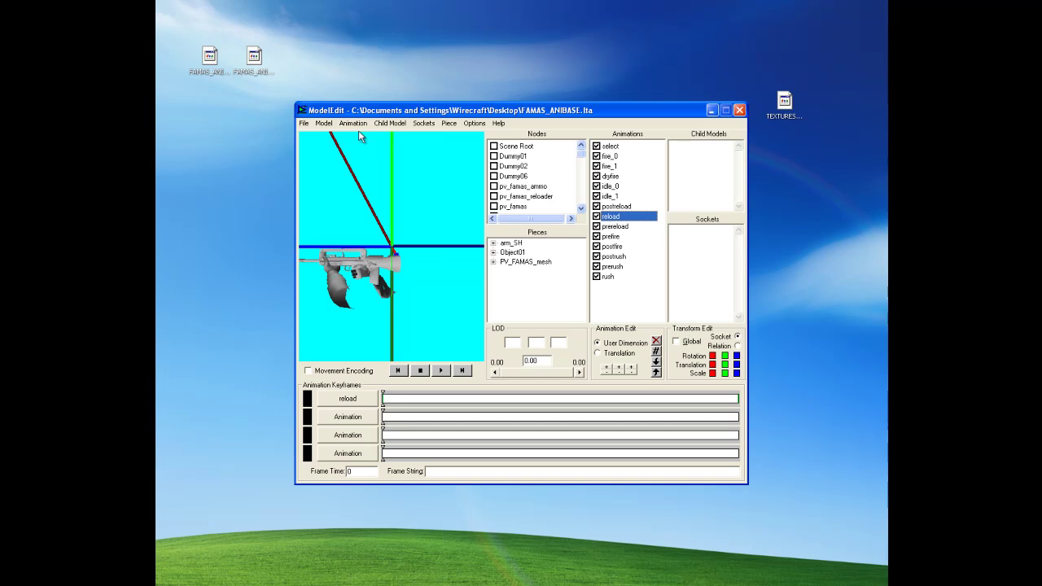
click(353, 123)
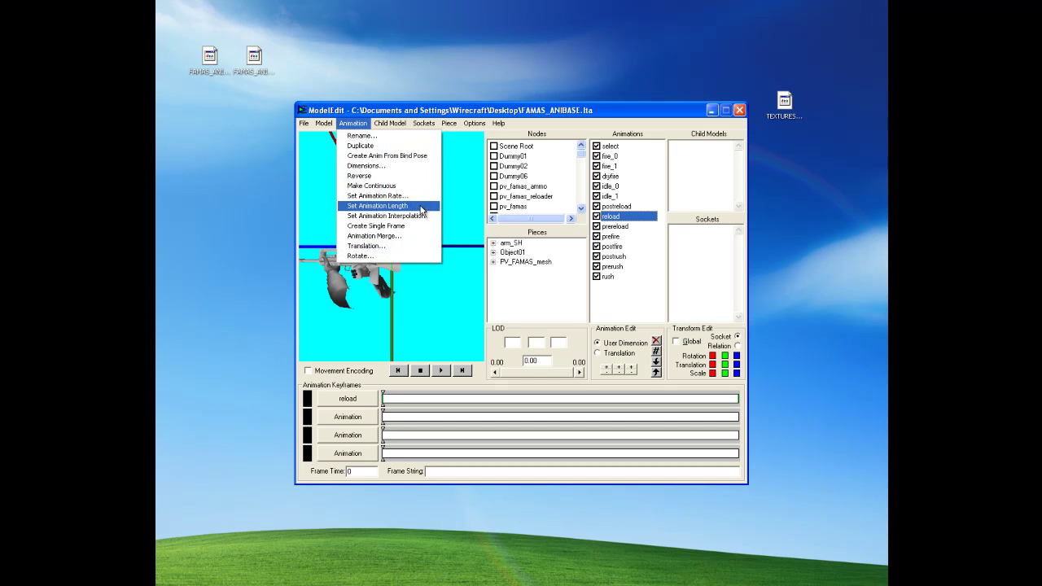
click(420, 209)
click(570, 292)
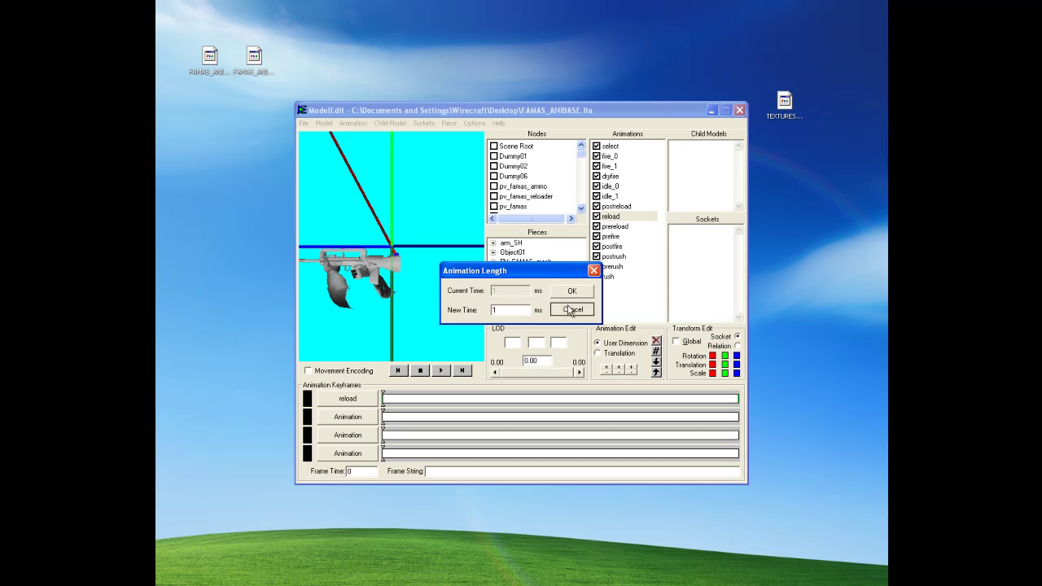
click(622, 238)
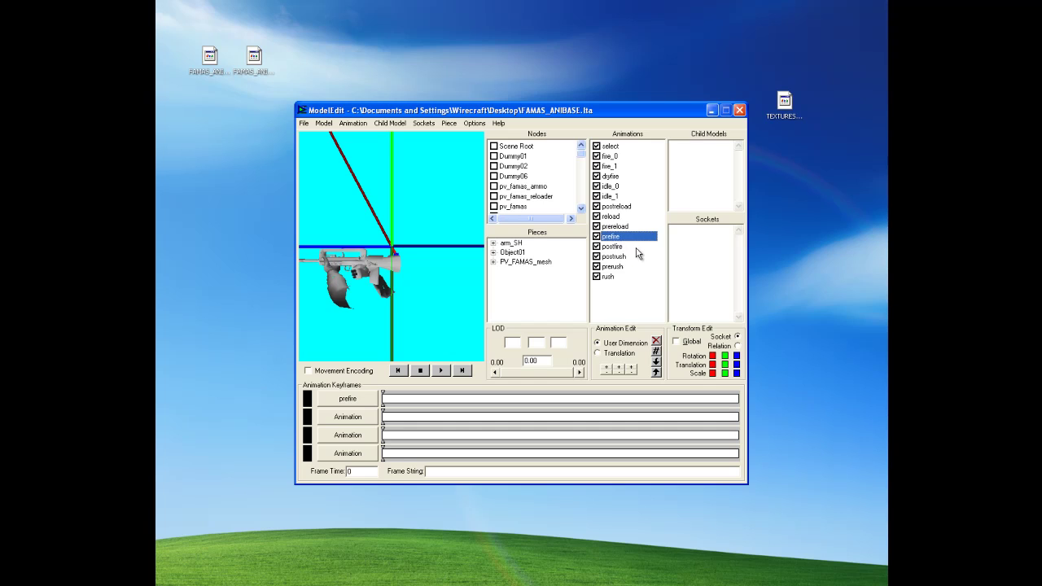
Step: Set fire_0's frame string to FIRE_KEY;FIRE_KEY;FIRE_KEY and its animation length to 100 ms
click(625, 247)
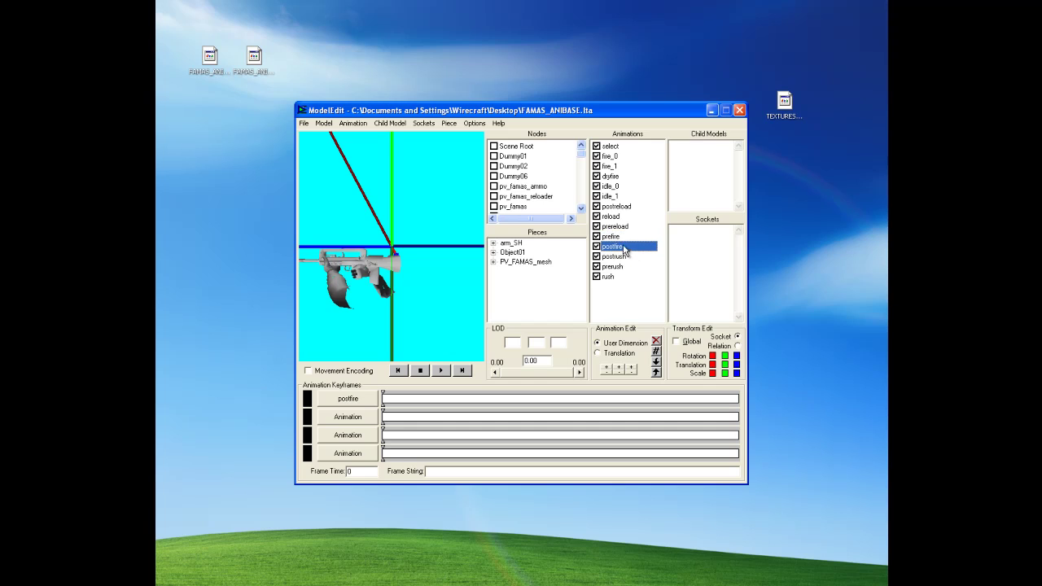
click(606, 158)
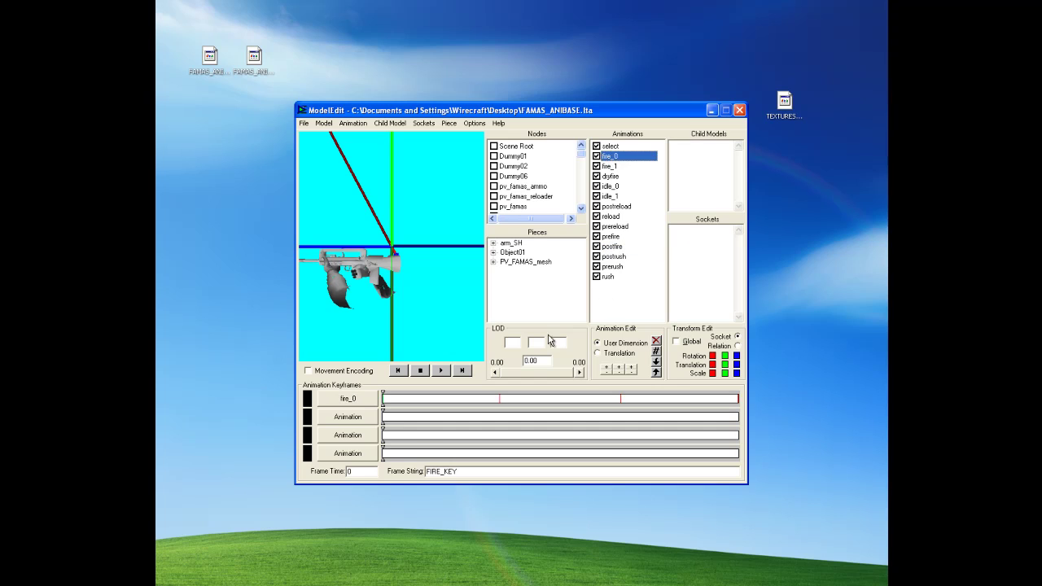
click(497, 472)
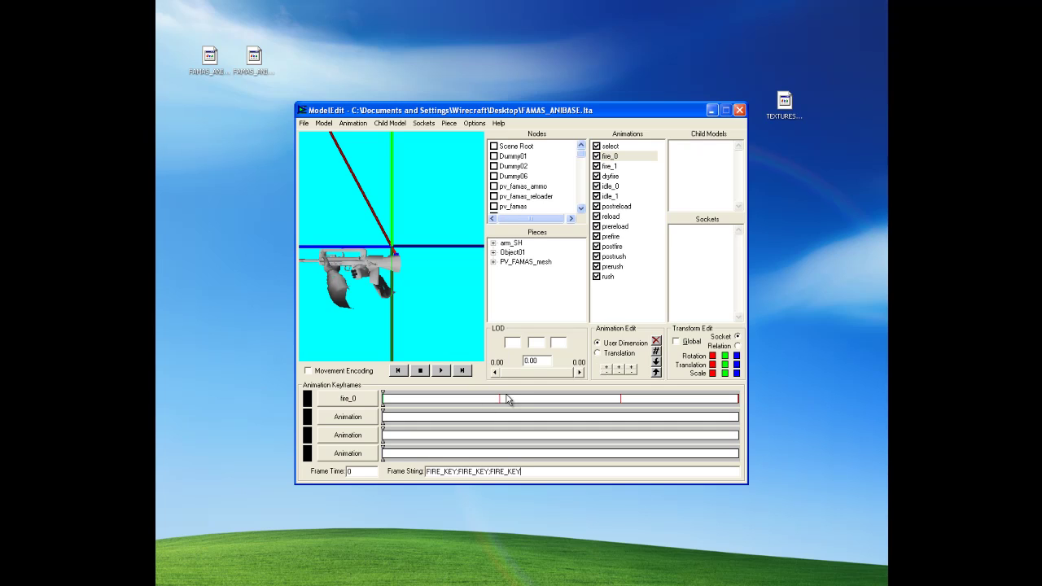
click(333, 125)
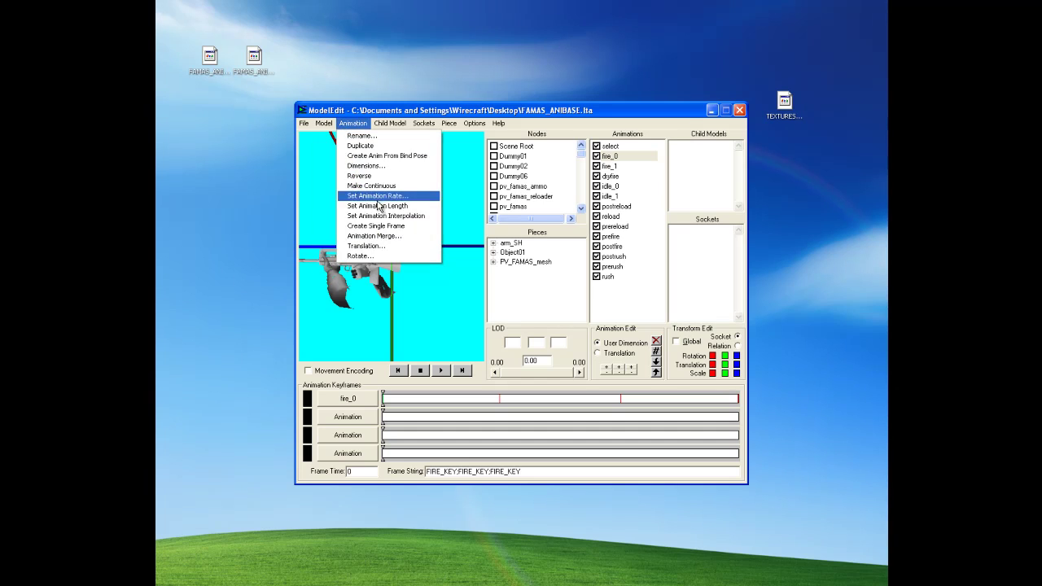
click(384, 208)
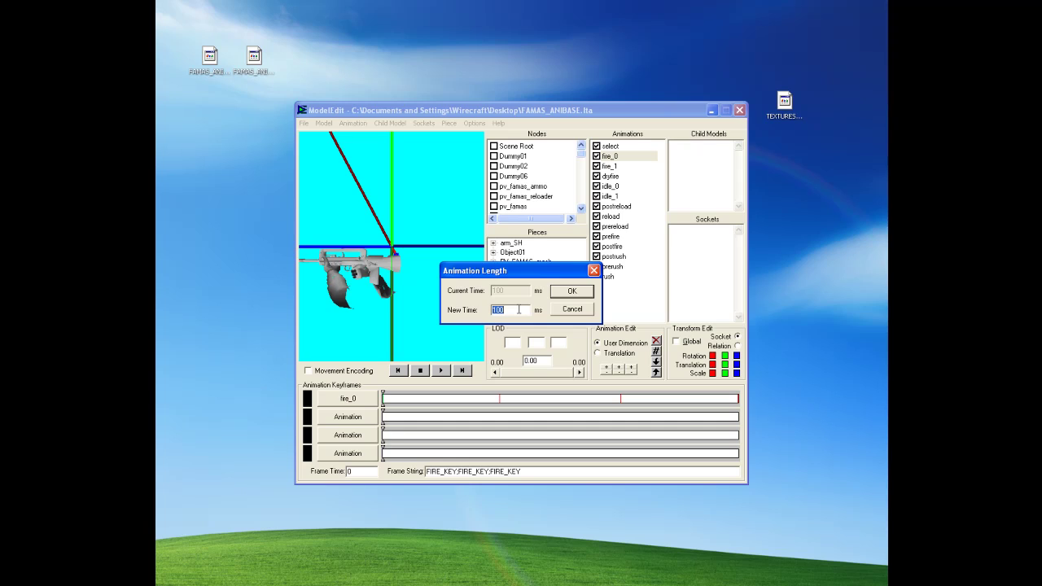
click(572, 290)
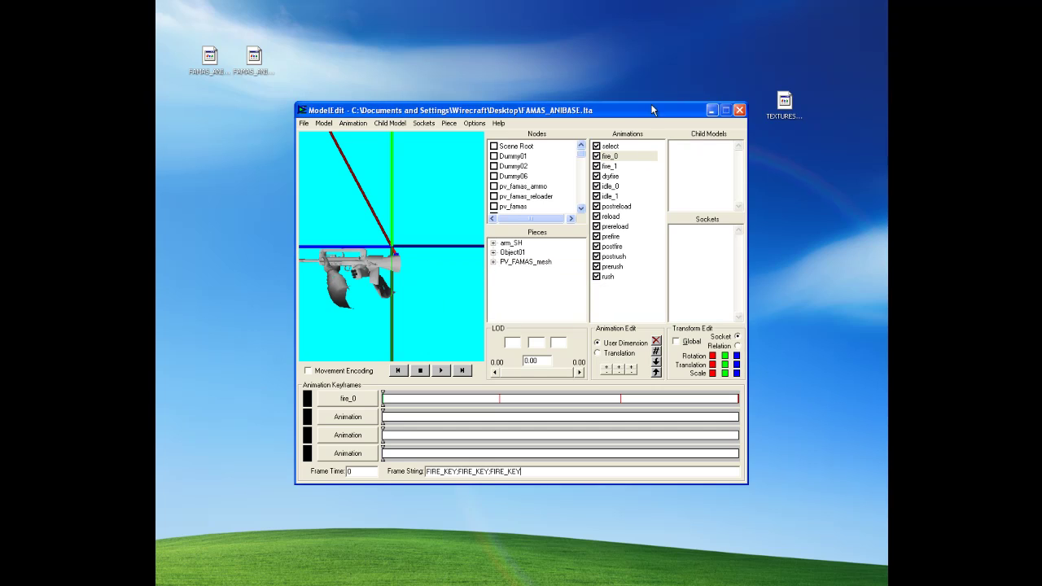
Step: Extend fire_1's frame string to FIRE_KEY;FIRE_KEY;FIRE_KEY, shorten it to 30 ms, and play it
click(611, 167)
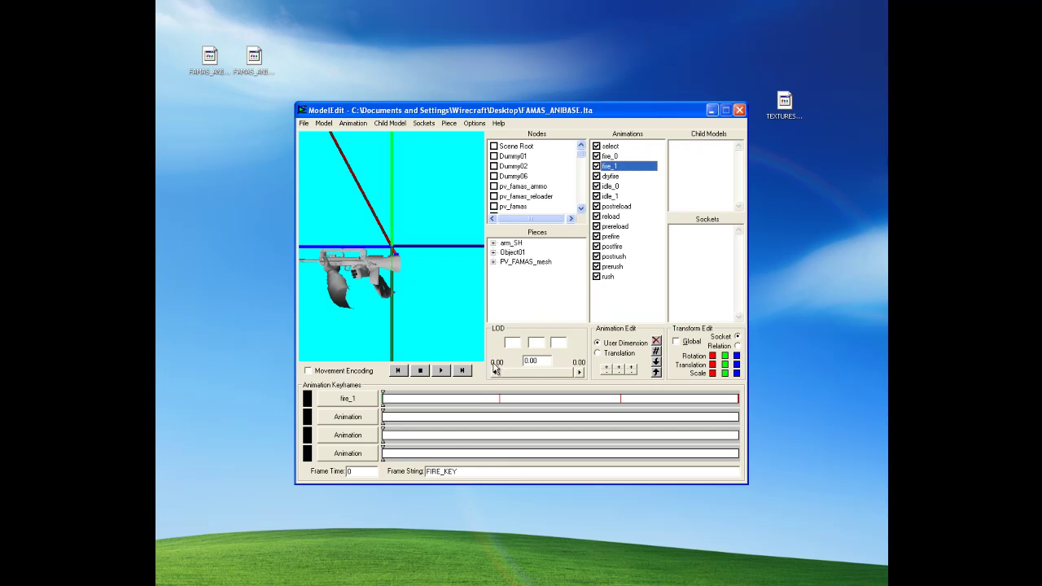
click(470, 471)
text(;F)
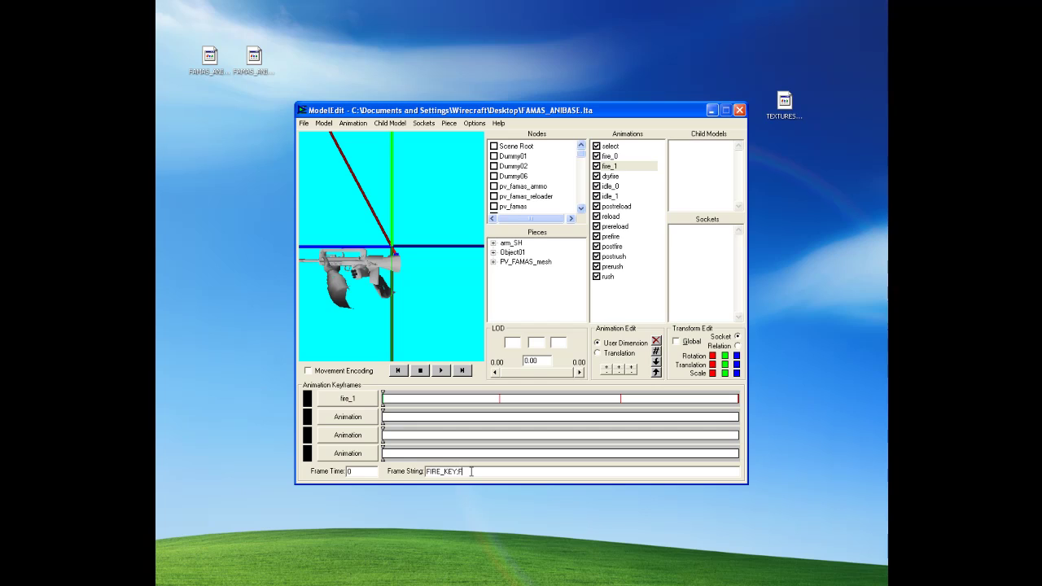
text(IRE_KEY;FIRE_KEY)
click(353, 123)
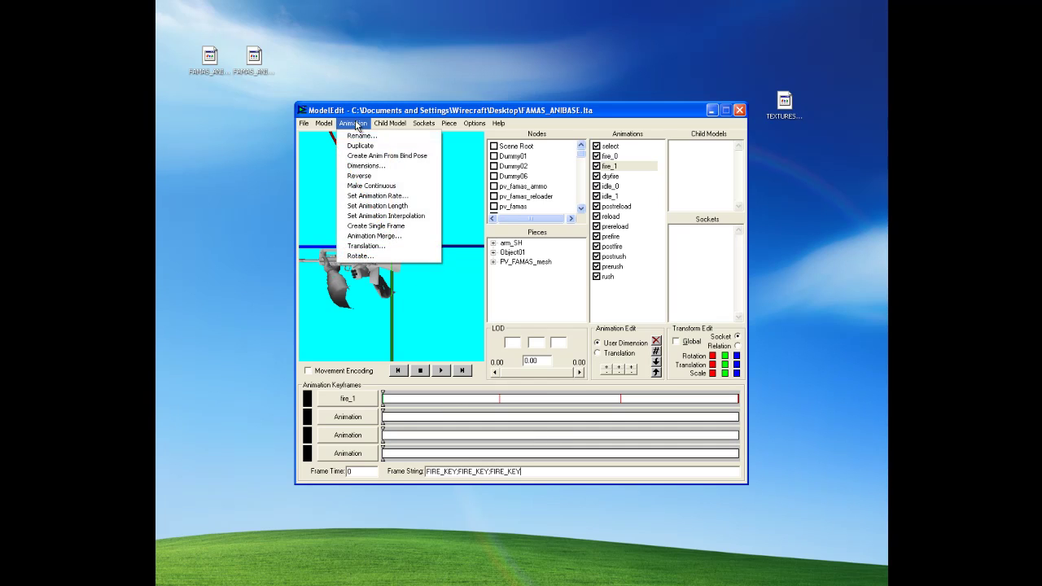
click(396, 202)
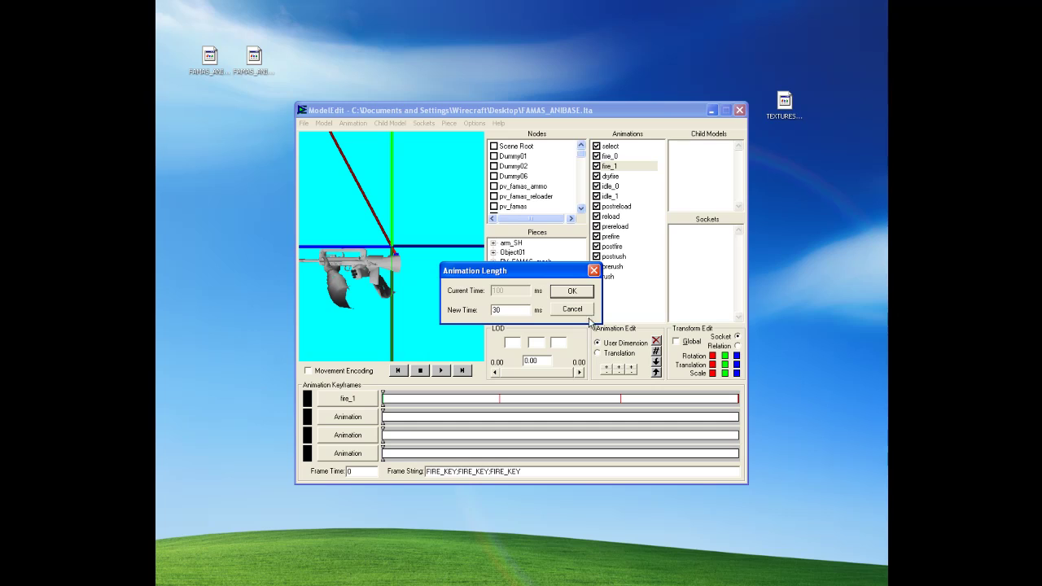
click(573, 290)
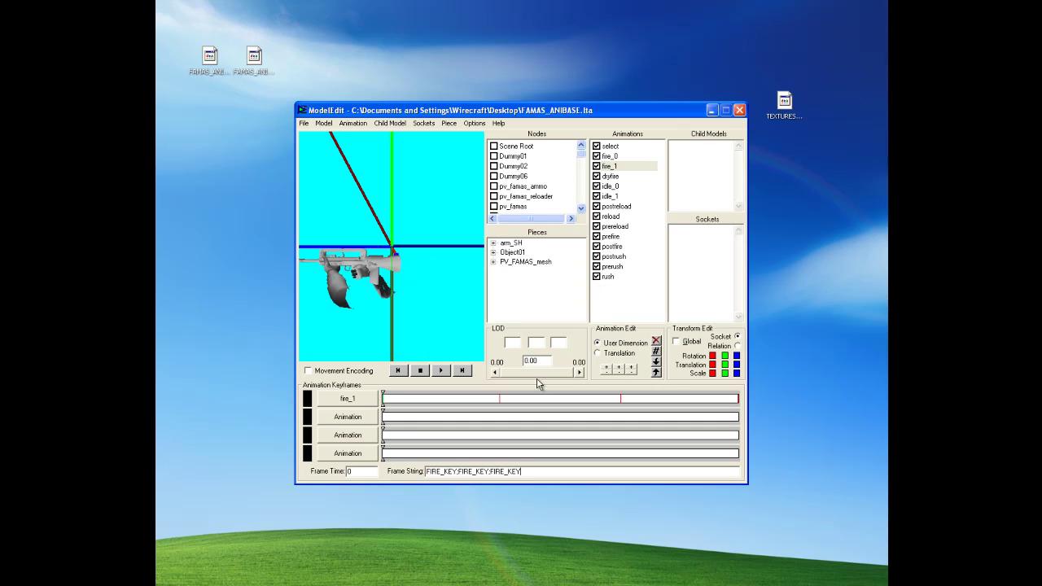
click(439, 370)
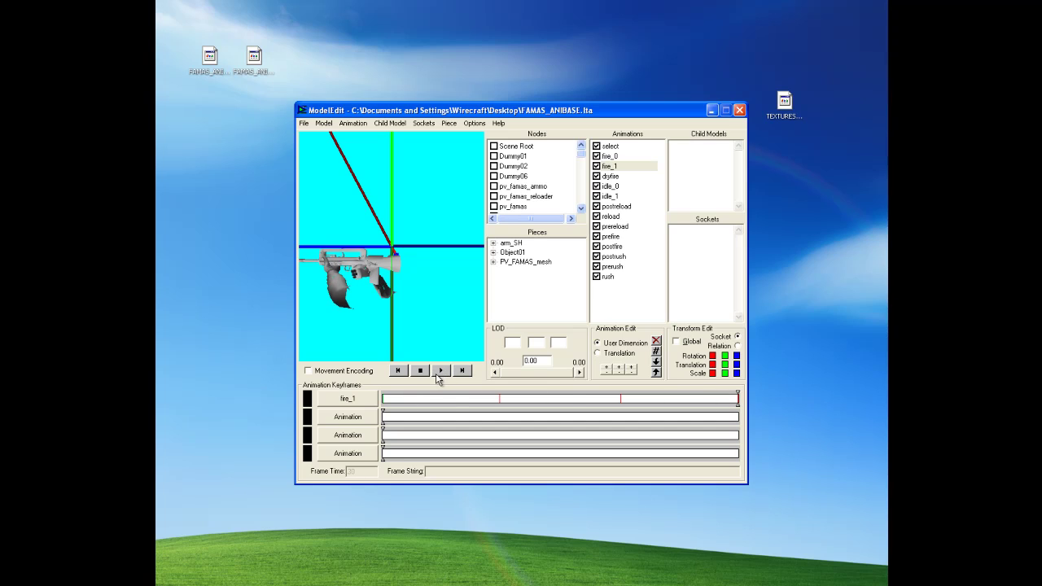
Step: Stop playback, compile the model to FAMAS_ANIBASE.LTB on the Desktop, and close ModelEdit
click(439, 371)
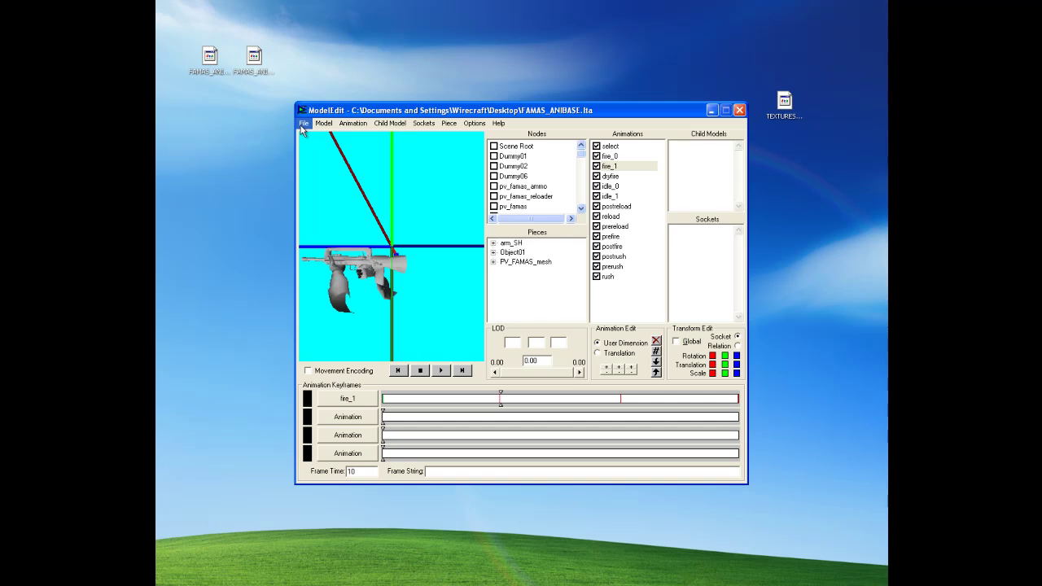
click(305, 123)
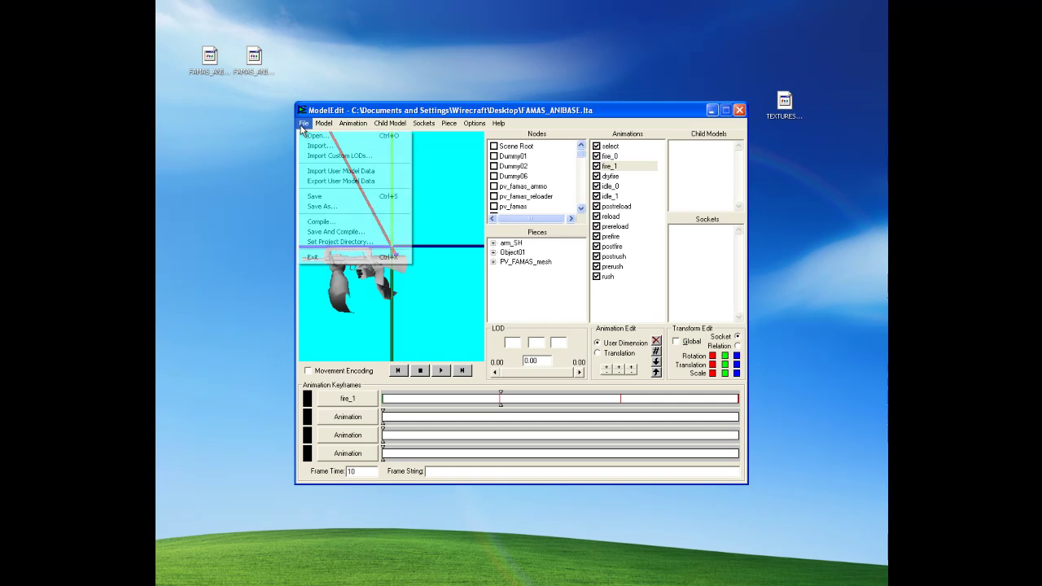
click(319, 221)
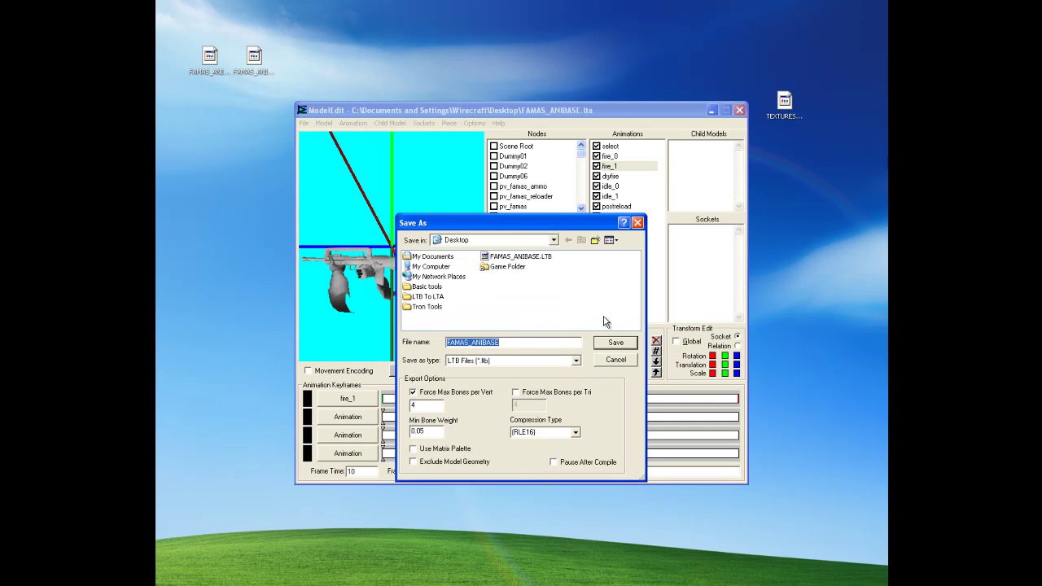
click(618, 344)
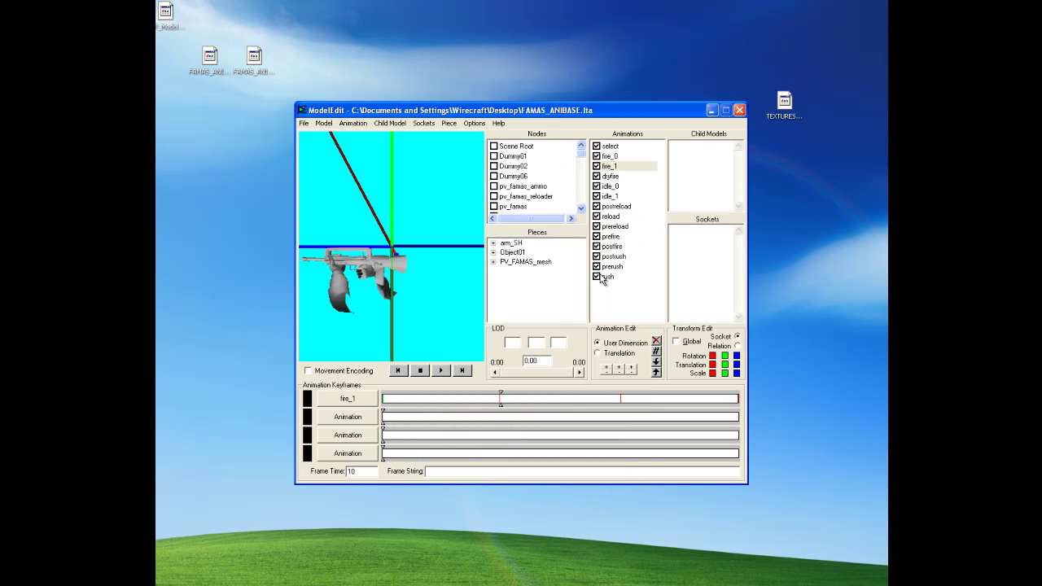
click(739, 112)
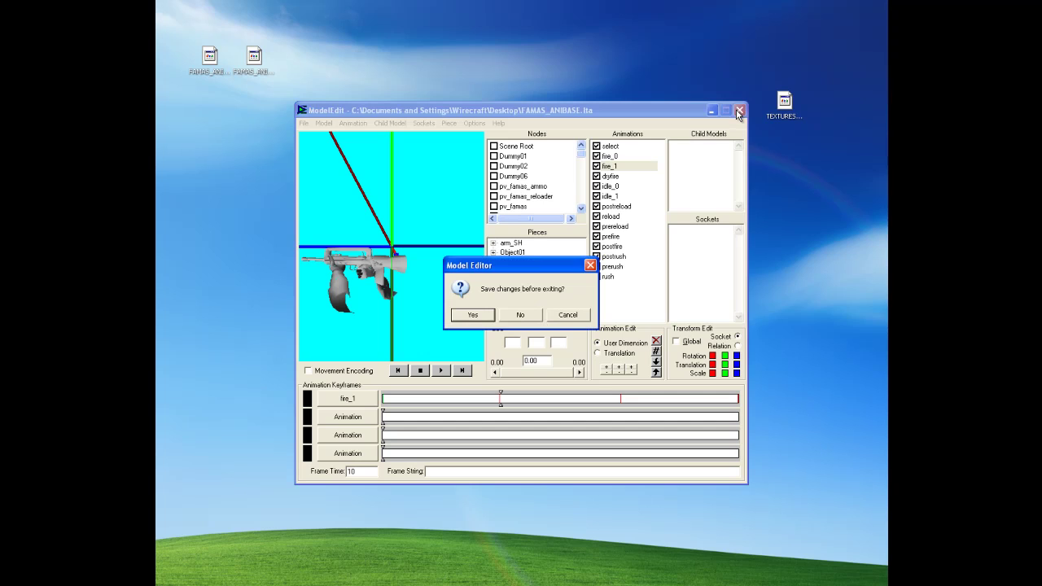
Step: Exit ModelEdit without saving and delete FAMAS_ANIBASE.lta from the desktop
click(535, 315)
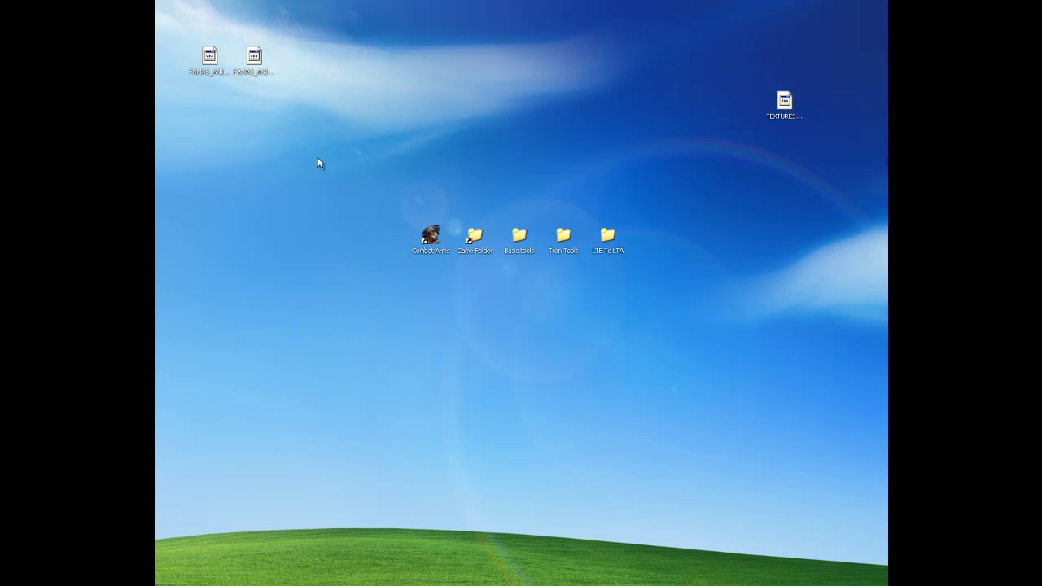
click(261, 61)
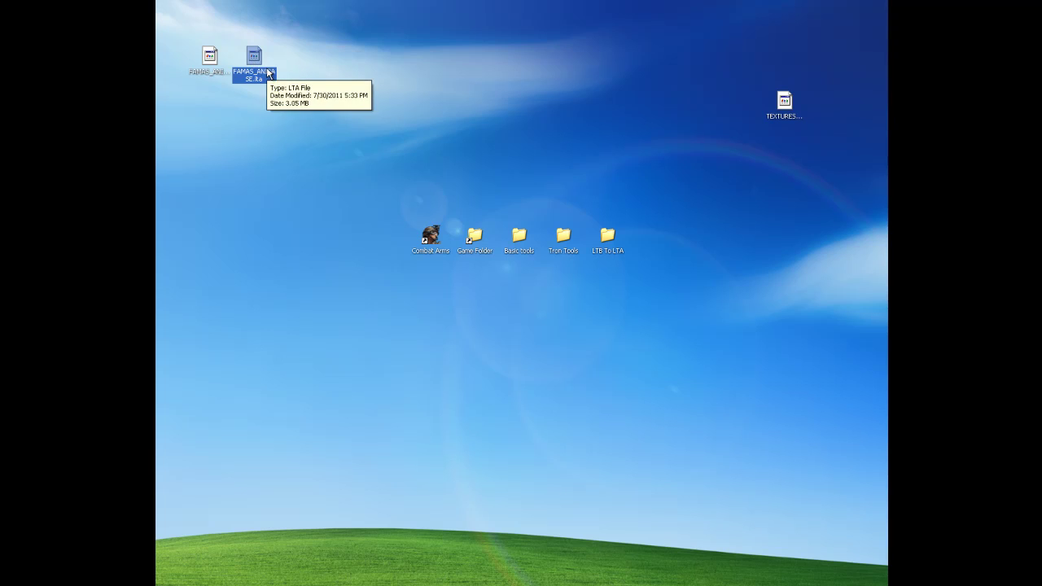
key(Delete)
key(Return)
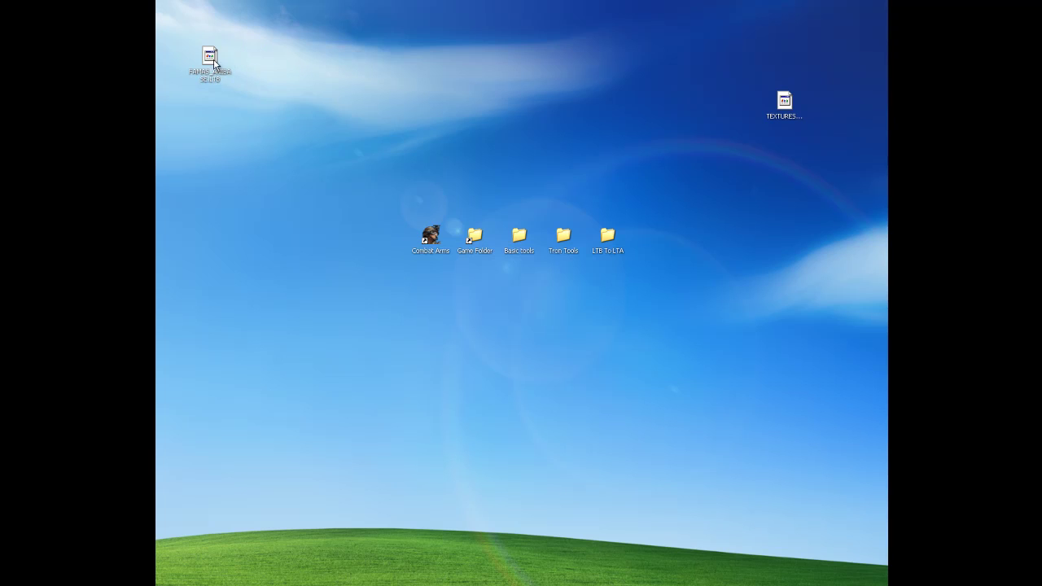
Step: Move FAMAS_ANIBASE.LTB into Game\TEXTURESCRIPTS.rez\GUNS_M_PV_AR, then return to the Game folder
double_click(476, 249)
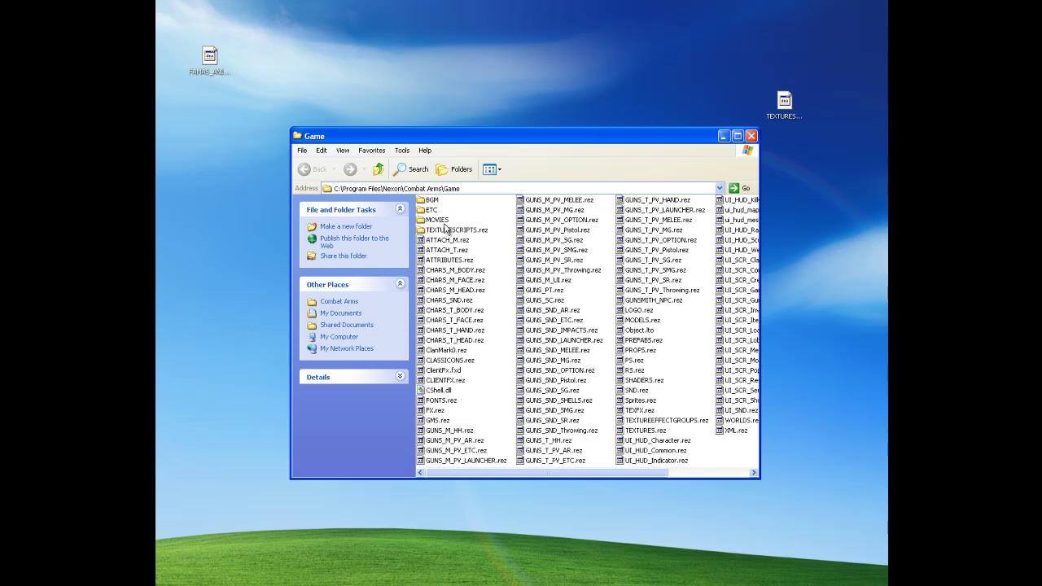
double_click(449, 230)
double_click(447, 224)
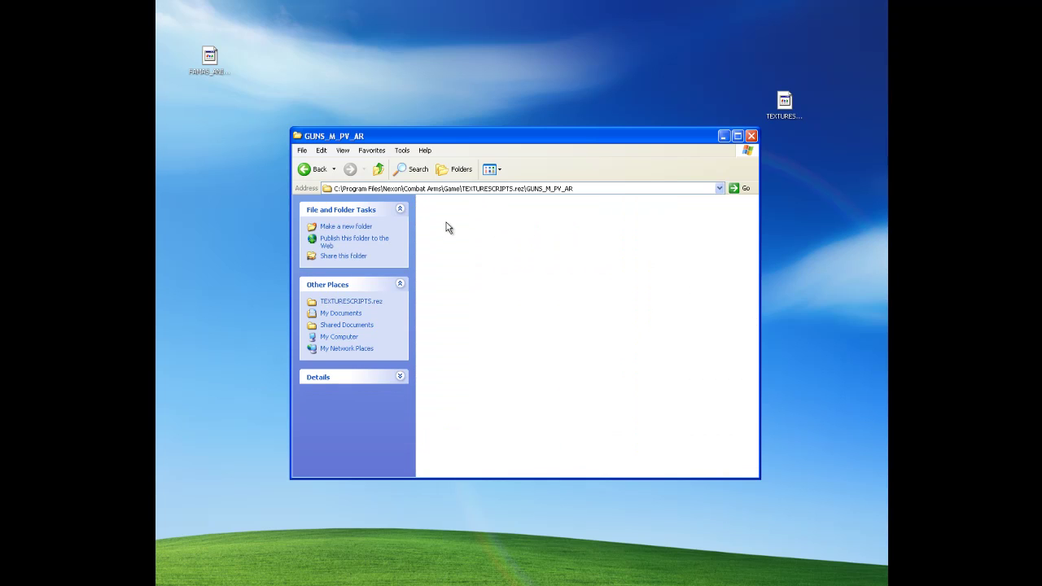
drag(190, 72, 484, 251)
click(484, 252)
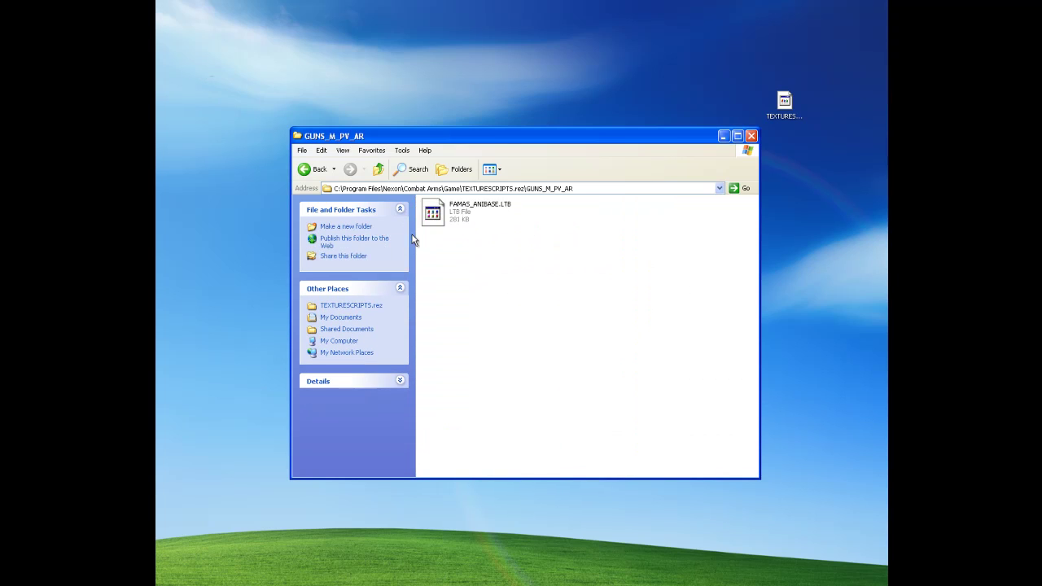
click(318, 171)
click(318, 171)
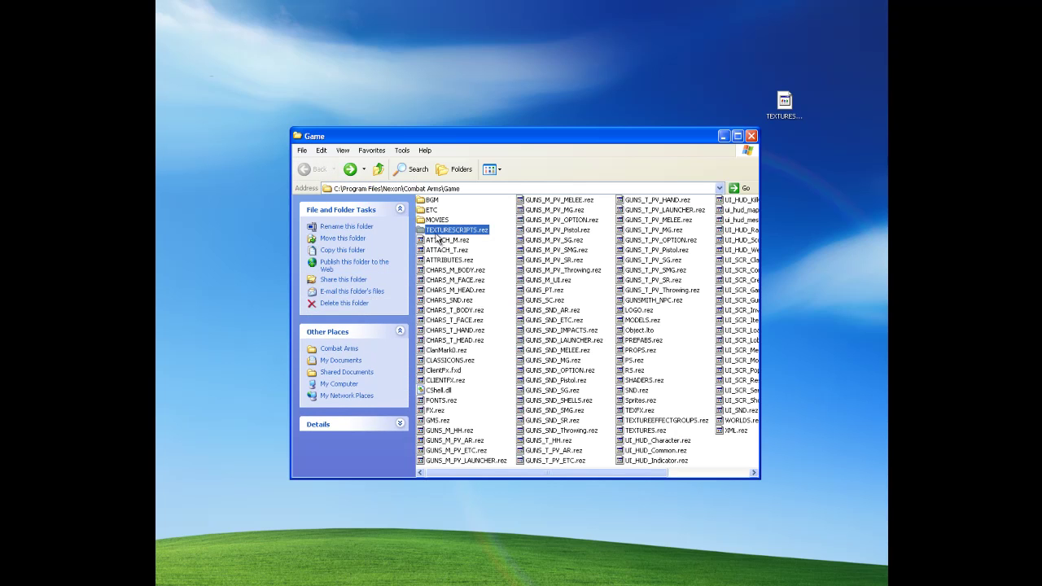
click(502, 237)
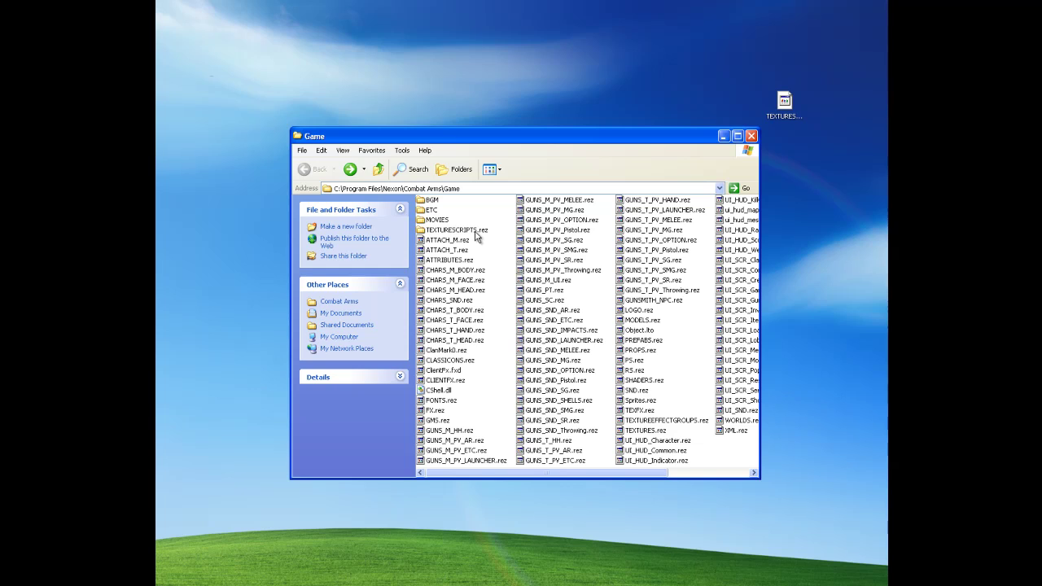